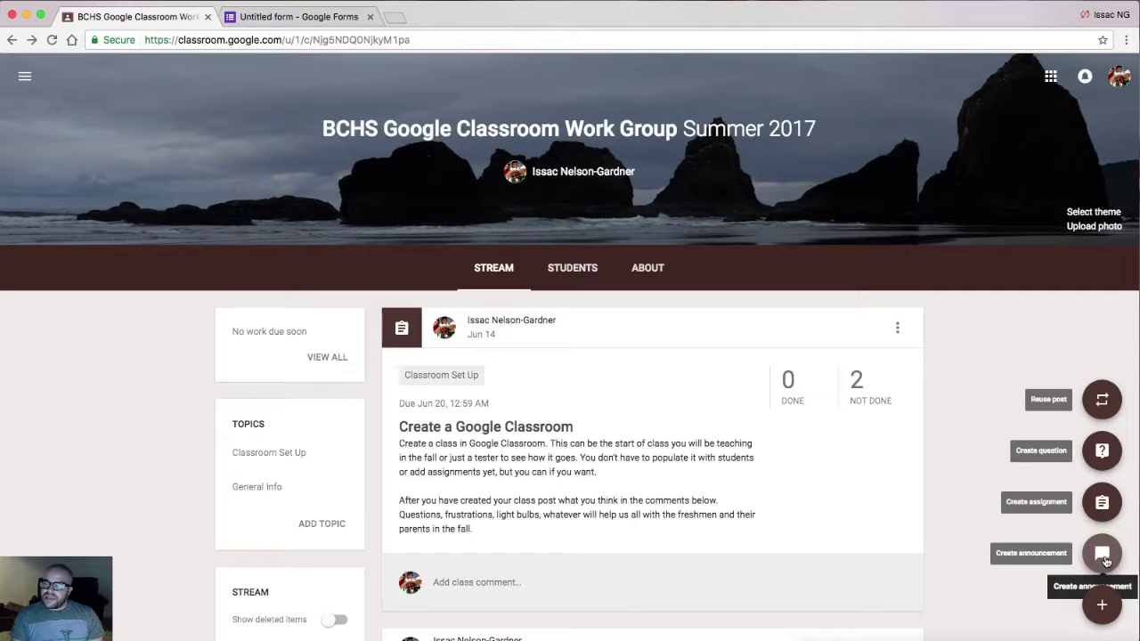
- Start a new assignment and review which classes and students it can be assigned to
{"action": "left_click", "coordinate": [1100, 507]}
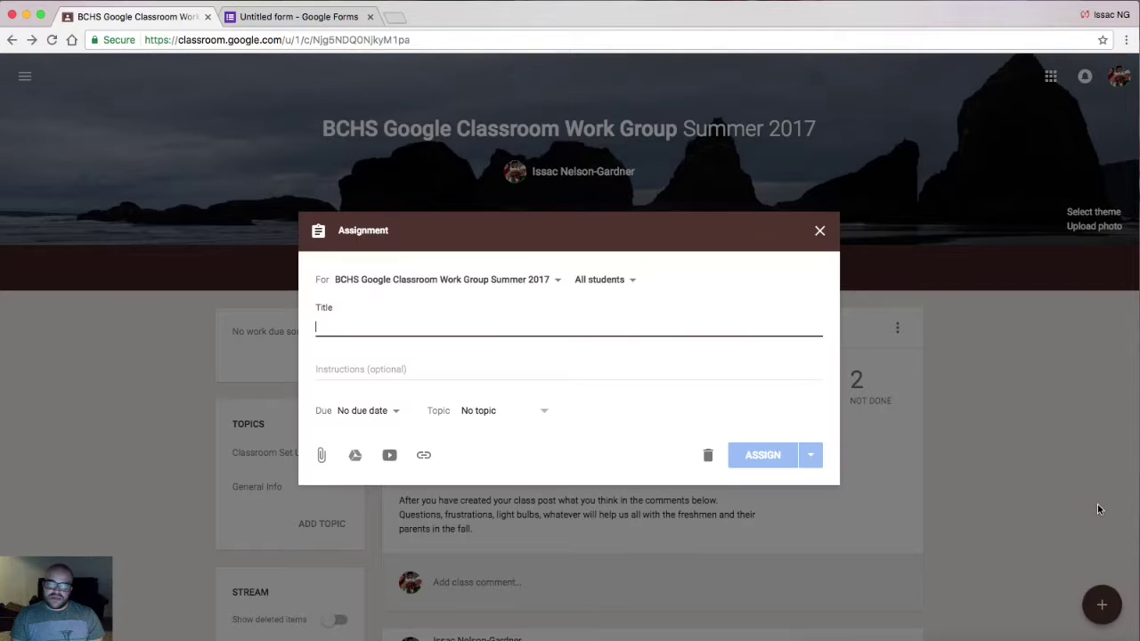
{"action": "left_click", "coordinate": [470, 281]}
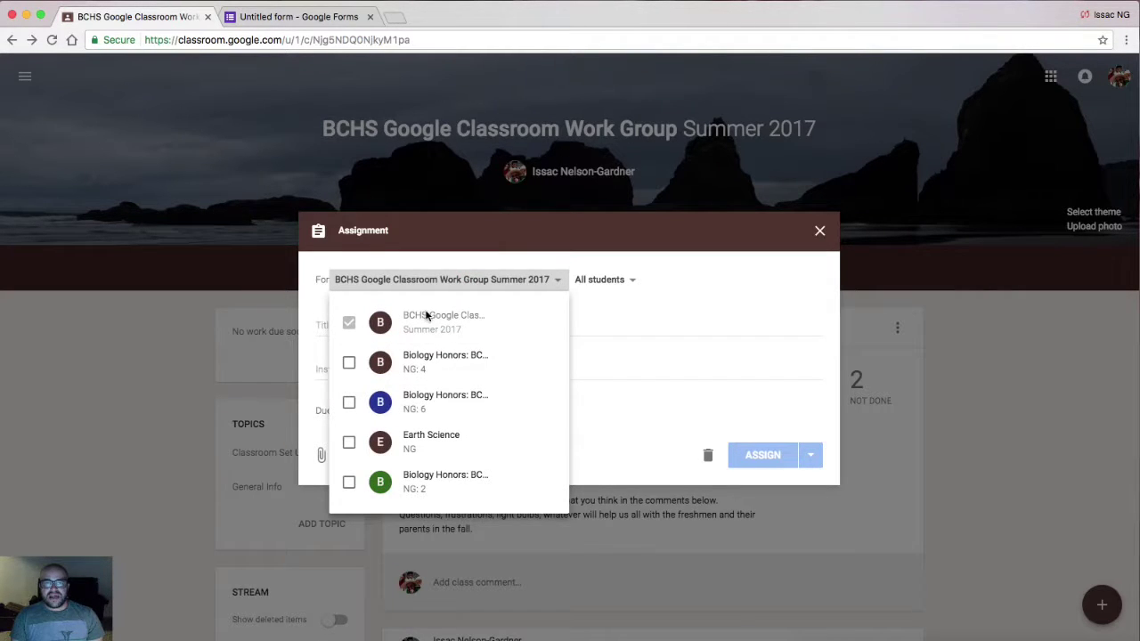
{"action": "left_click", "coordinate": [444, 286]}
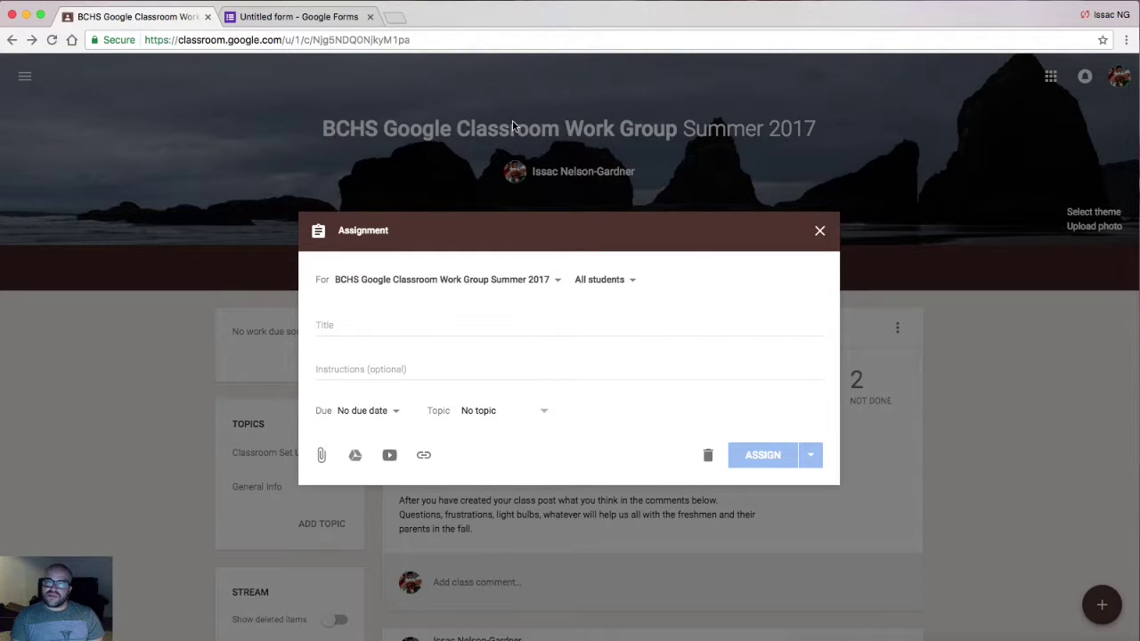
{"action": "left_click", "coordinate": [345, 285]}
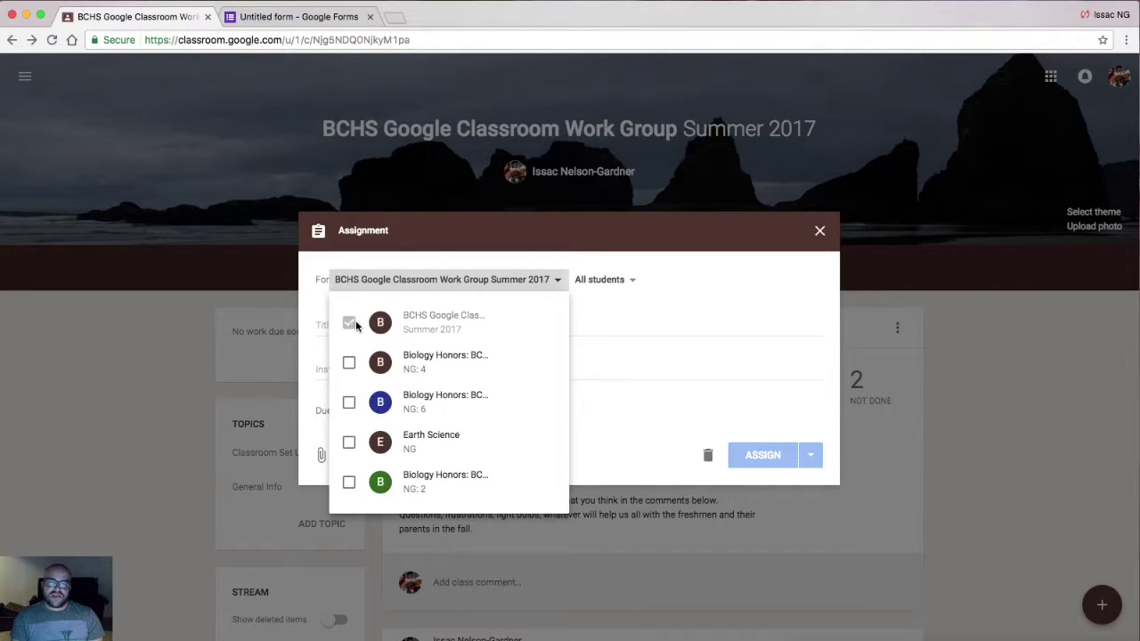
{"action": "left_click", "coordinate": [509, 282]}
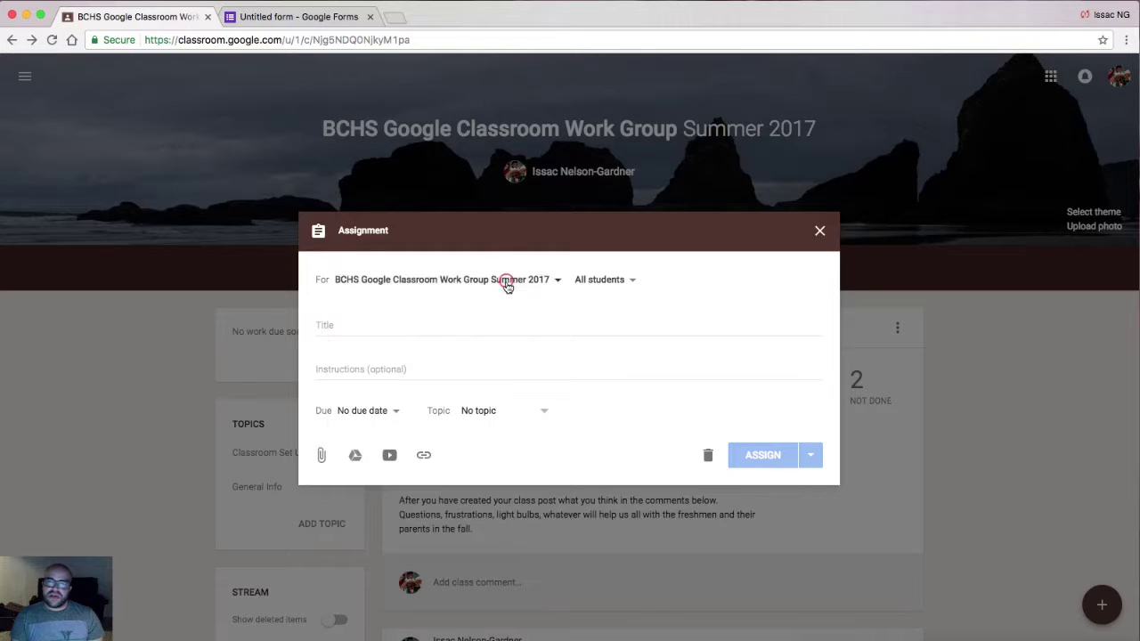
{"action": "left_click", "coordinate": [604, 282]}
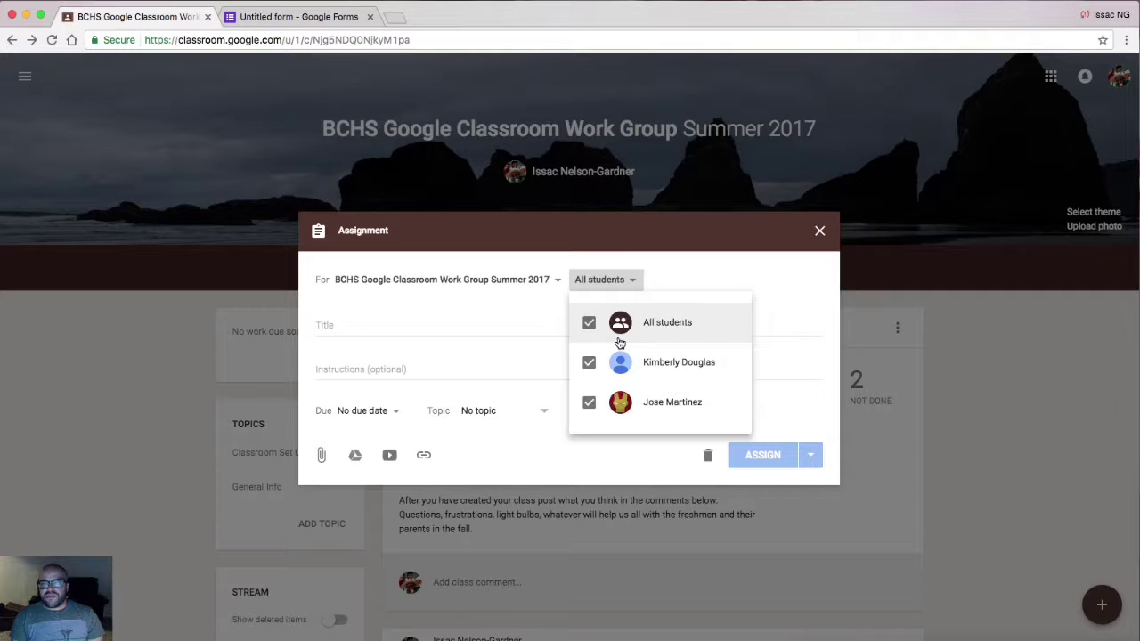
{"action": "left_click", "coordinate": [590, 282]}
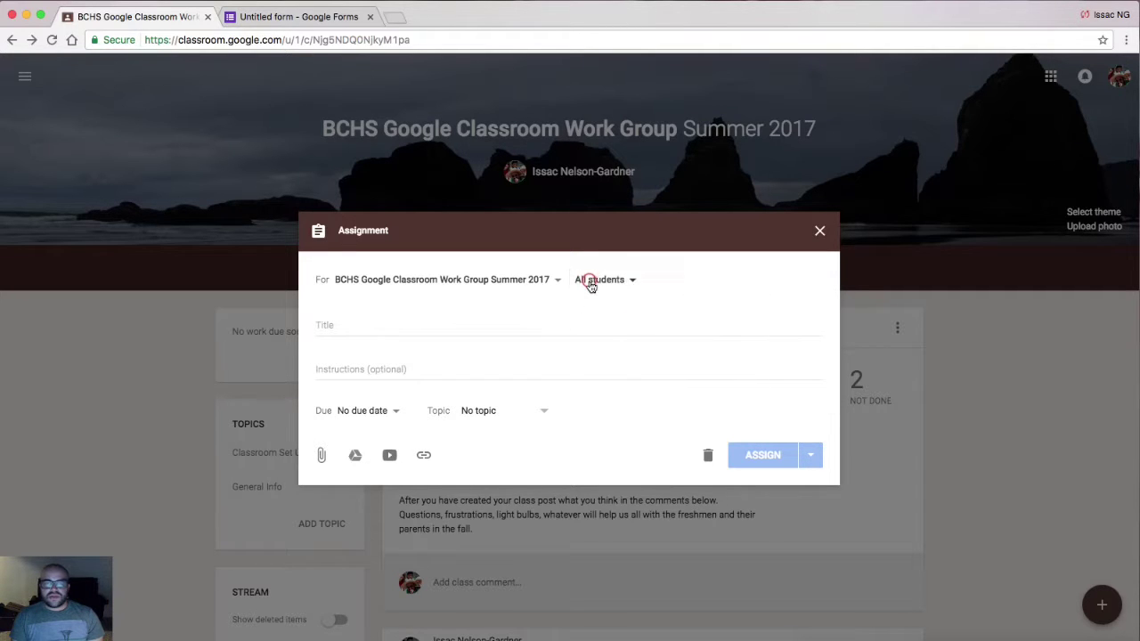
- Title the assignment "Google Classroom Workflow Demo"
{"action": "left_click", "coordinate": [355, 326]}
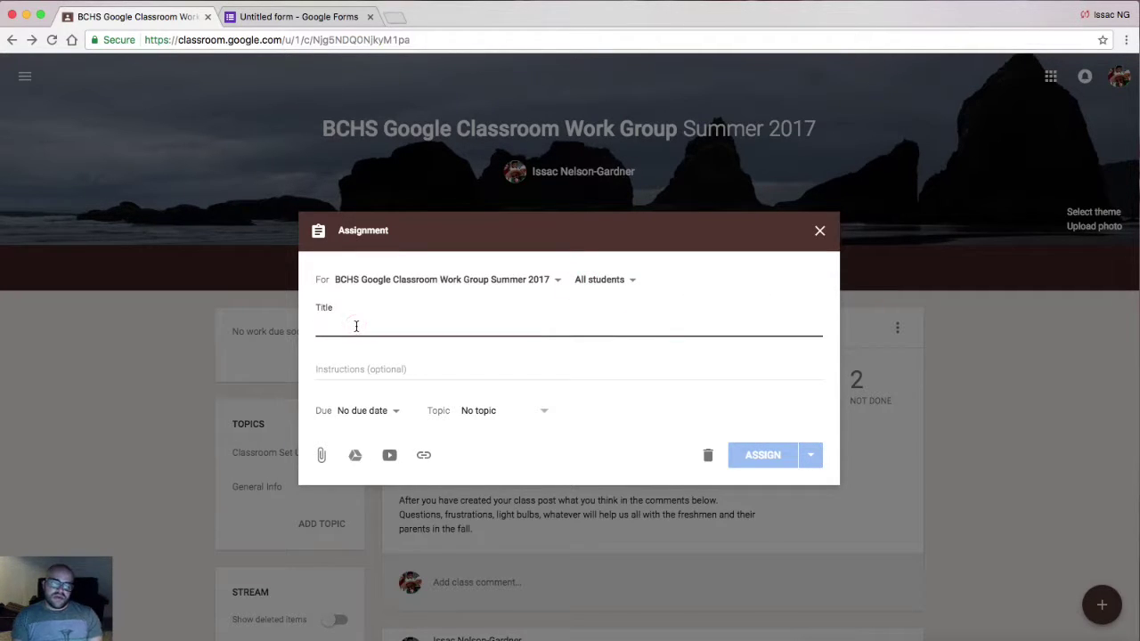
{"action": "type", "text": "G"}
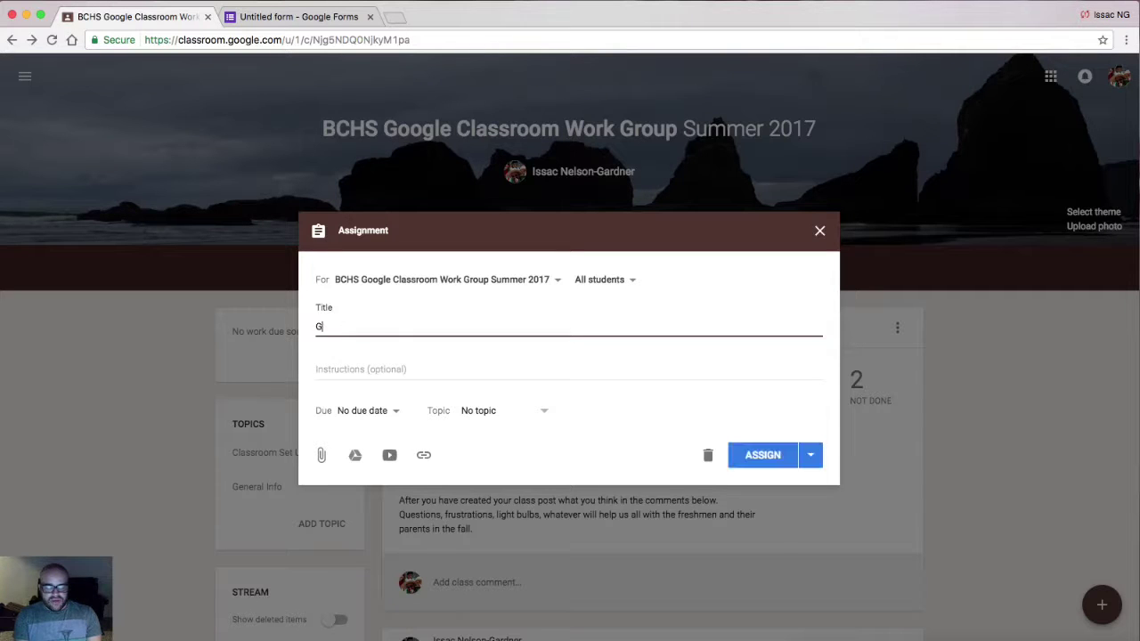
{"action": "type", "text": "oogle Classroom Workfl"}
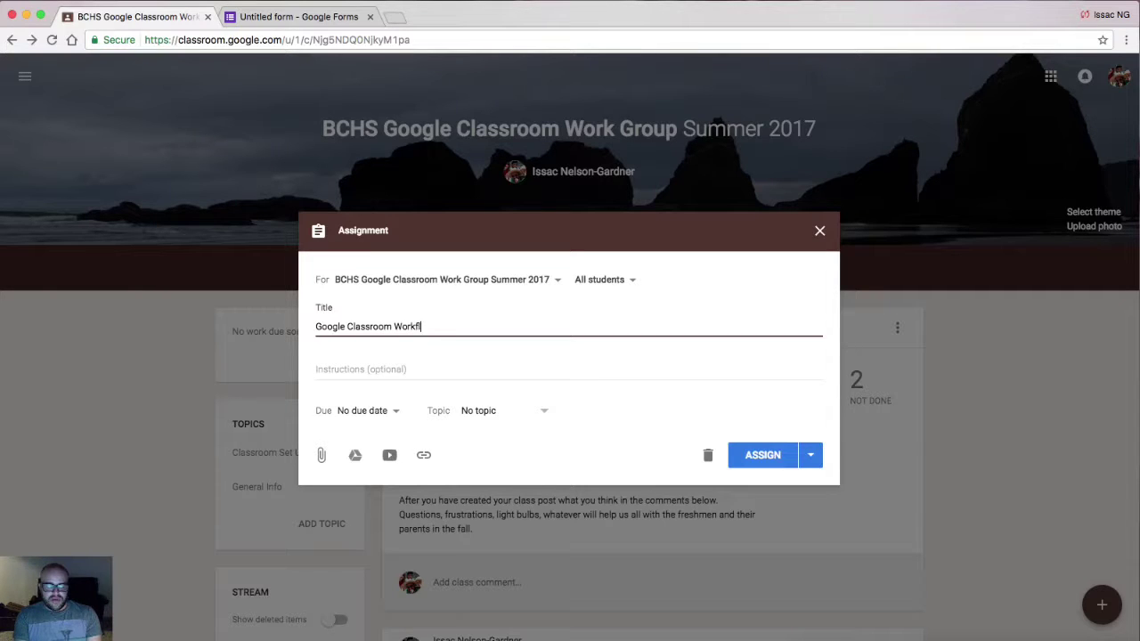
{"action": "type", "text": "ow Demo"}
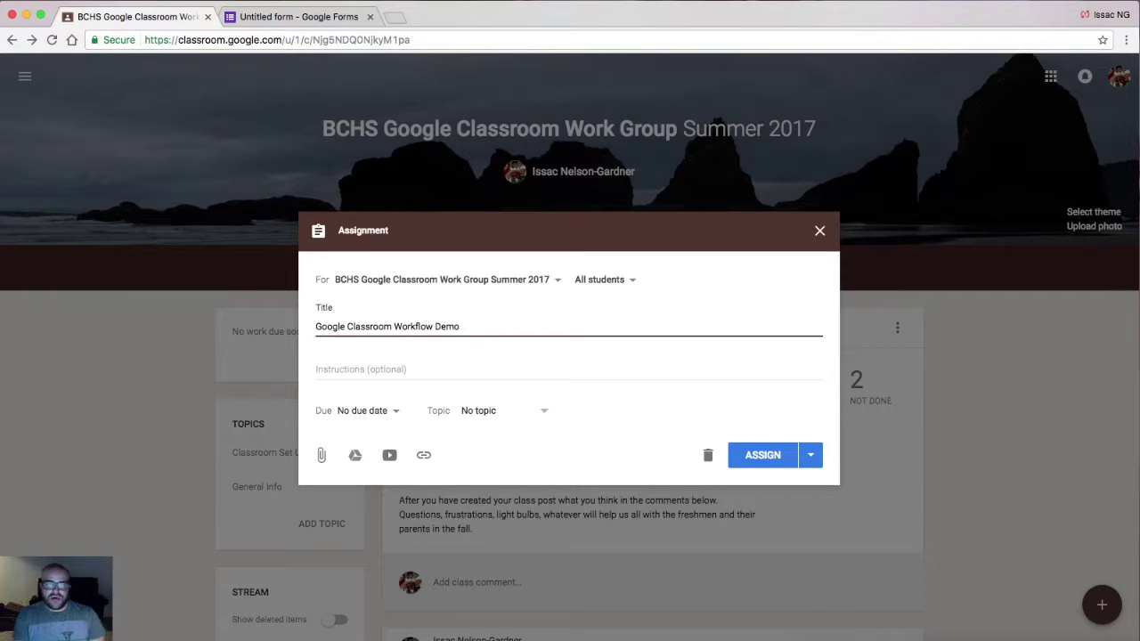
- Enter the assignment instructions "Check out the video and share your thoughts."
{"action": "left_click", "coordinate": [328, 369]}
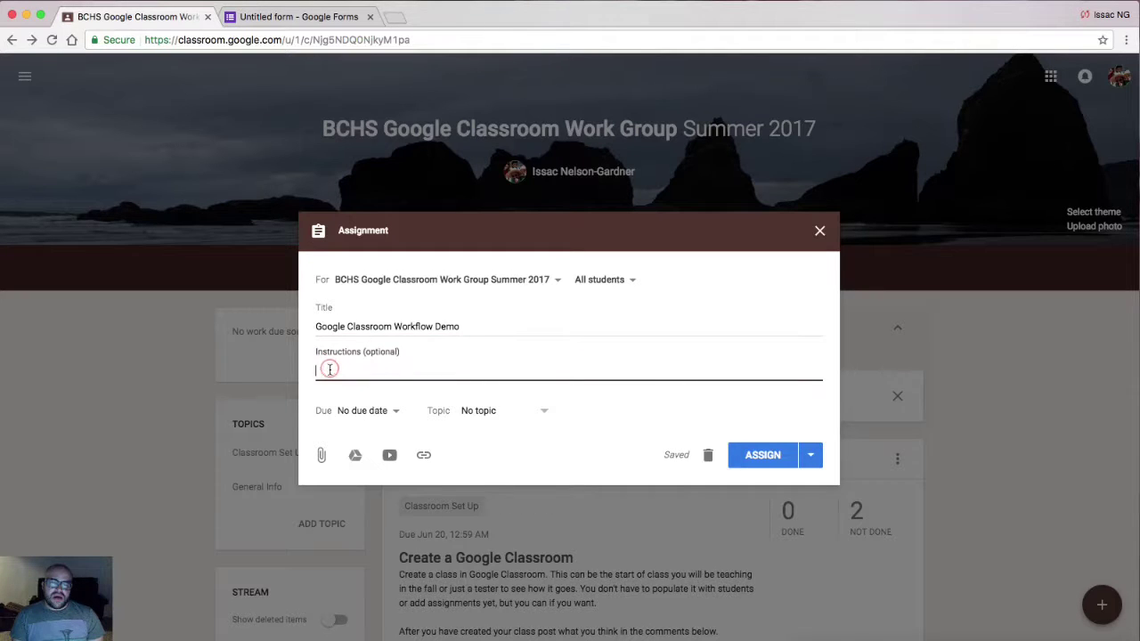
{"action": "type", "text": "Check"}
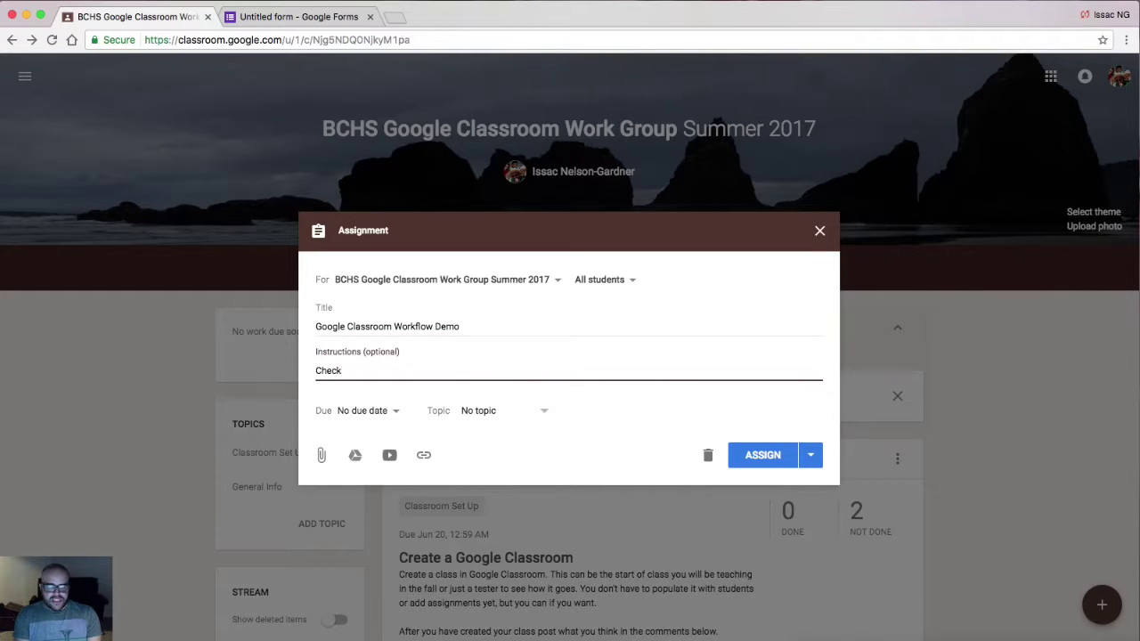
{"action": "type", "text": " out the video a"}
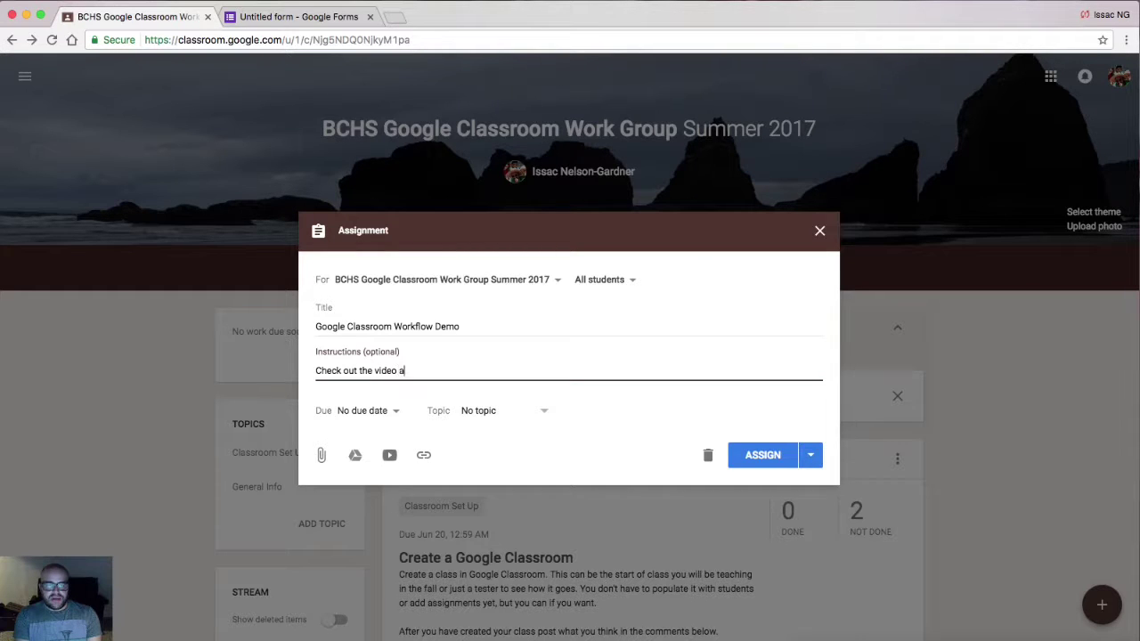
{"action": "type", "text": "nd share your thoughts."}
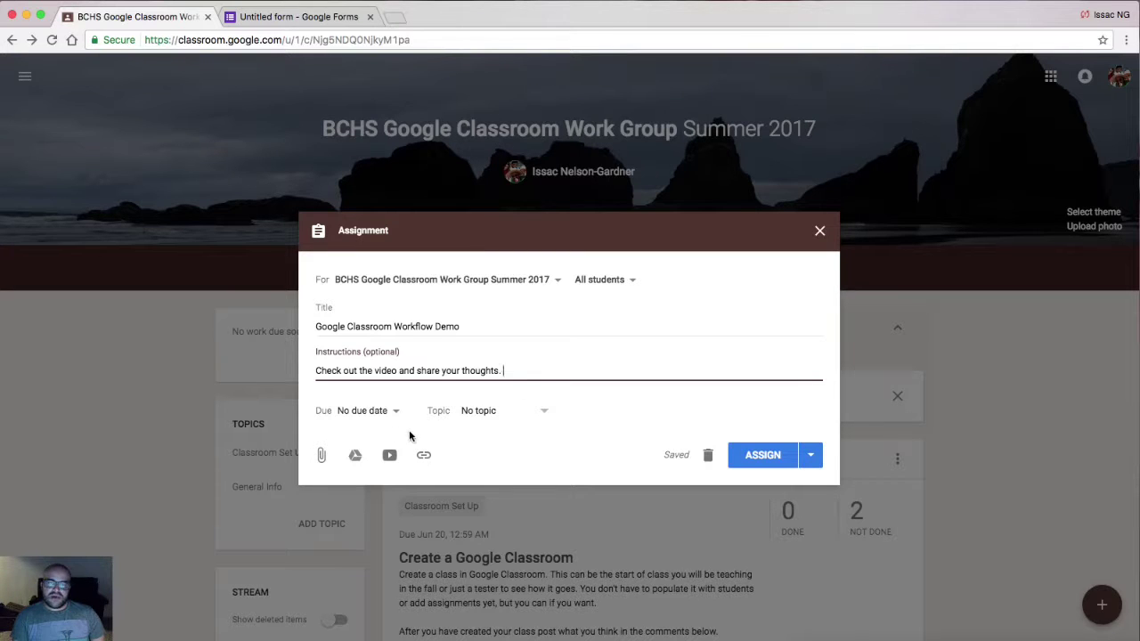
- Set the assignment's due date to Aug 7, 2017
{"action": "left_click", "coordinate": [376, 411]}
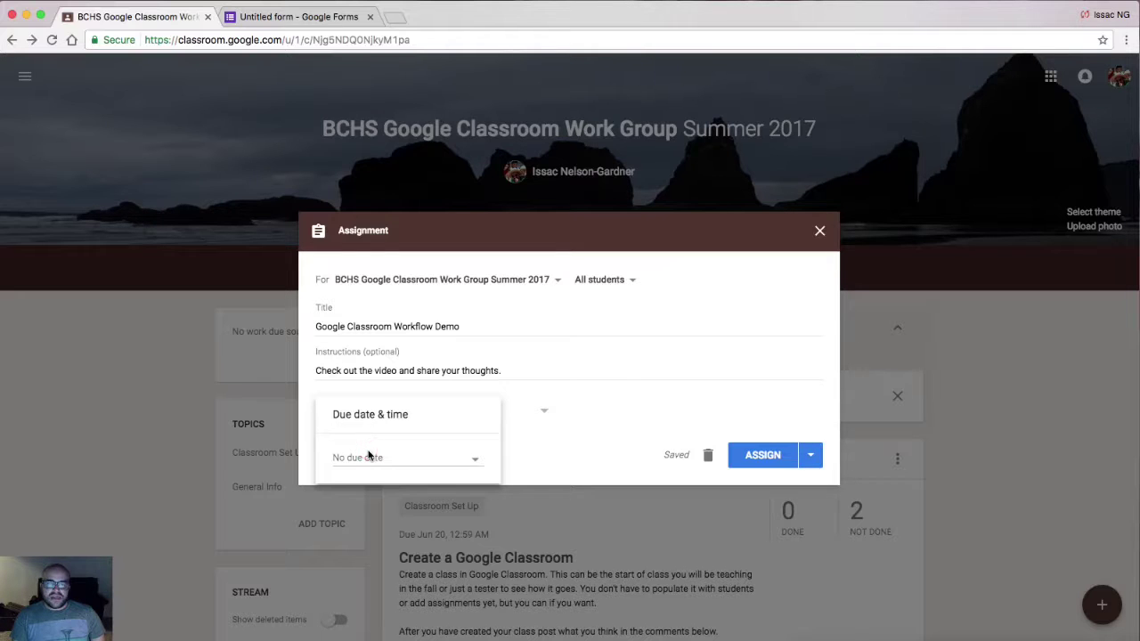
{"action": "left_click", "coordinate": [365, 458]}
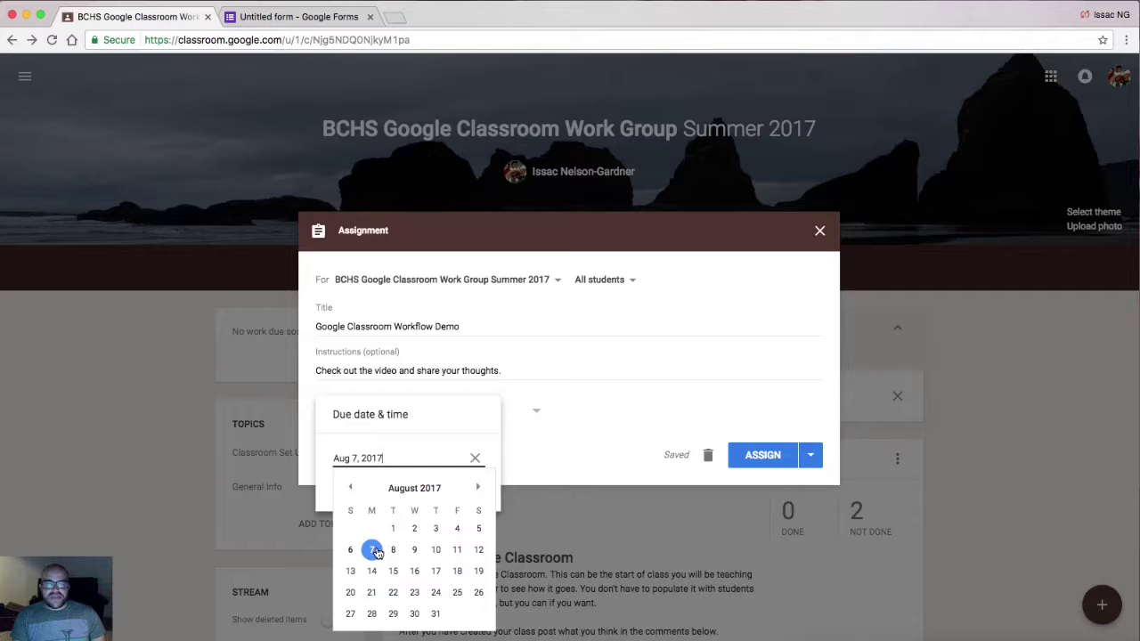
{"action": "left_click", "coordinate": [440, 425]}
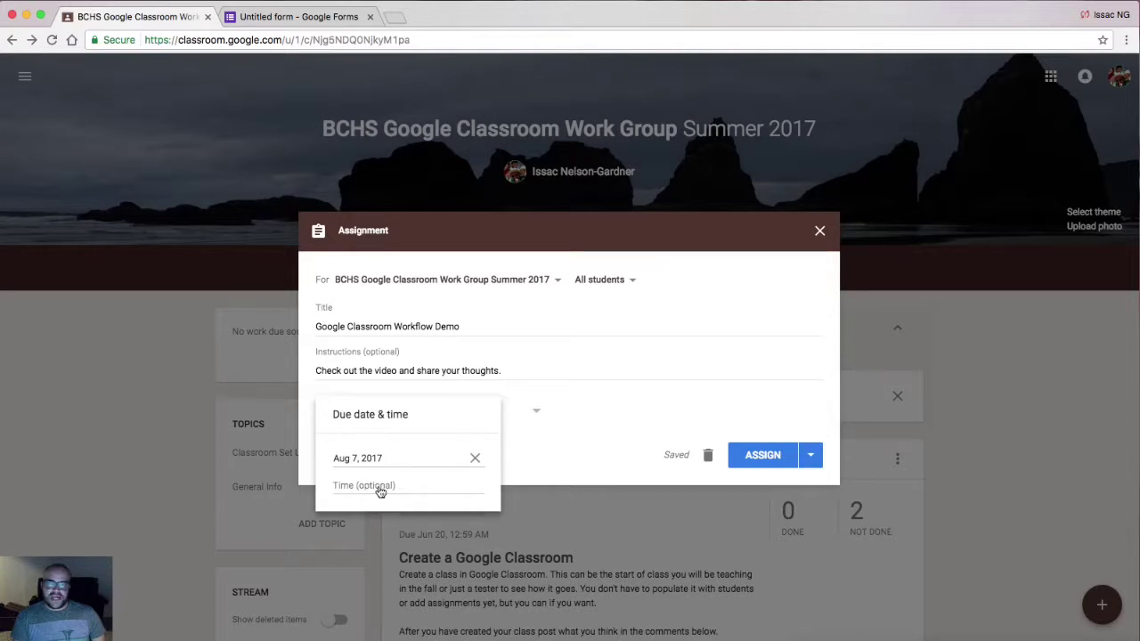
{"action": "left_click", "coordinate": [440, 489]}
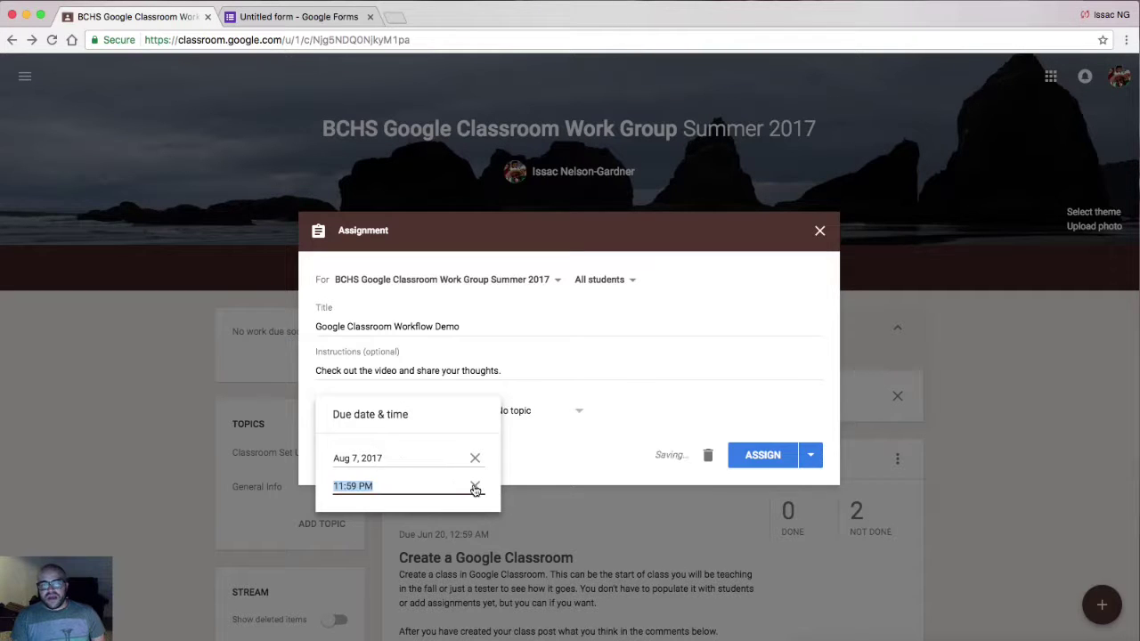
{"action": "left_click", "coordinate": [473, 485]}
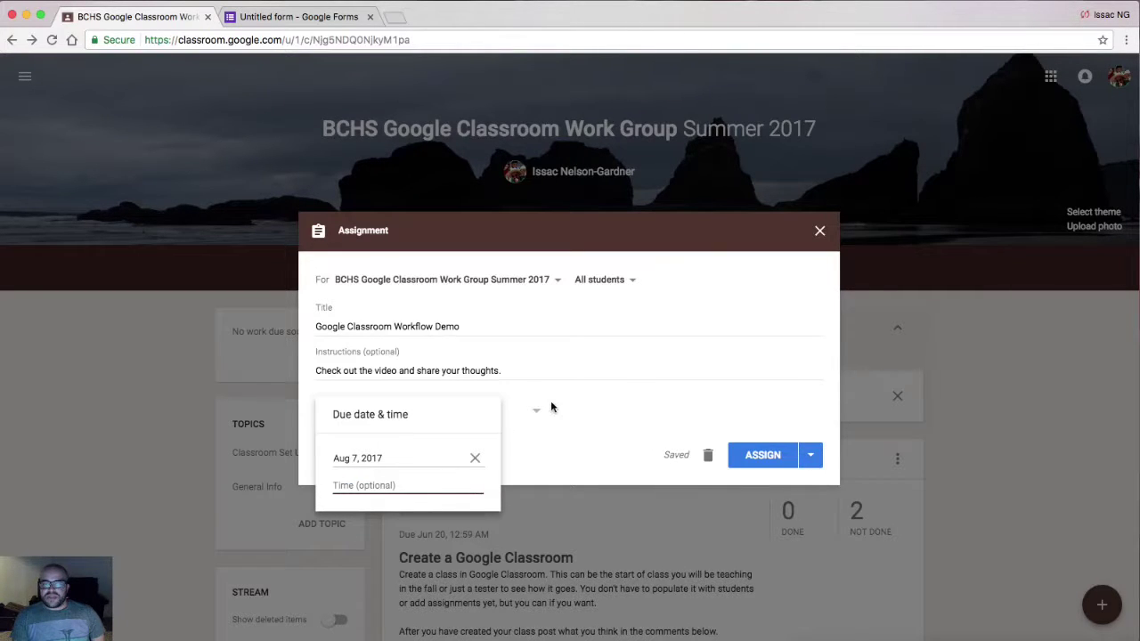
{"action": "left_click", "coordinate": [460, 487]}
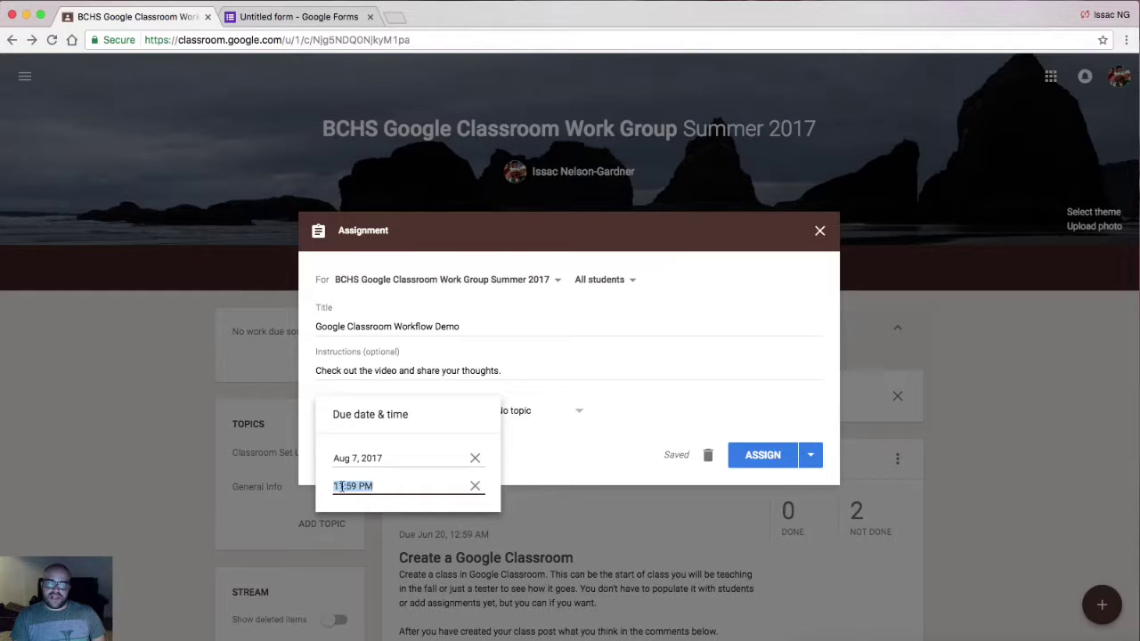
{"action": "left_click", "coordinate": [475, 486]}
- Assign the existing topic Classroom Set Up to the assignment
{"action": "left_click", "coordinate": [538, 410]}
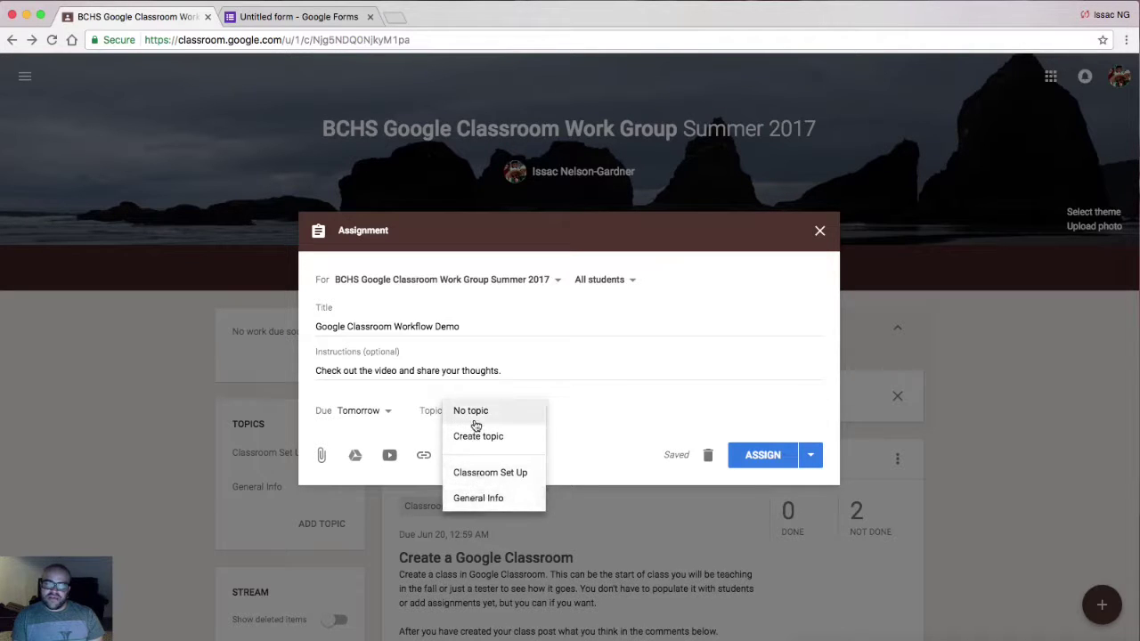
{"action": "left_click", "coordinate": [504, 473]}
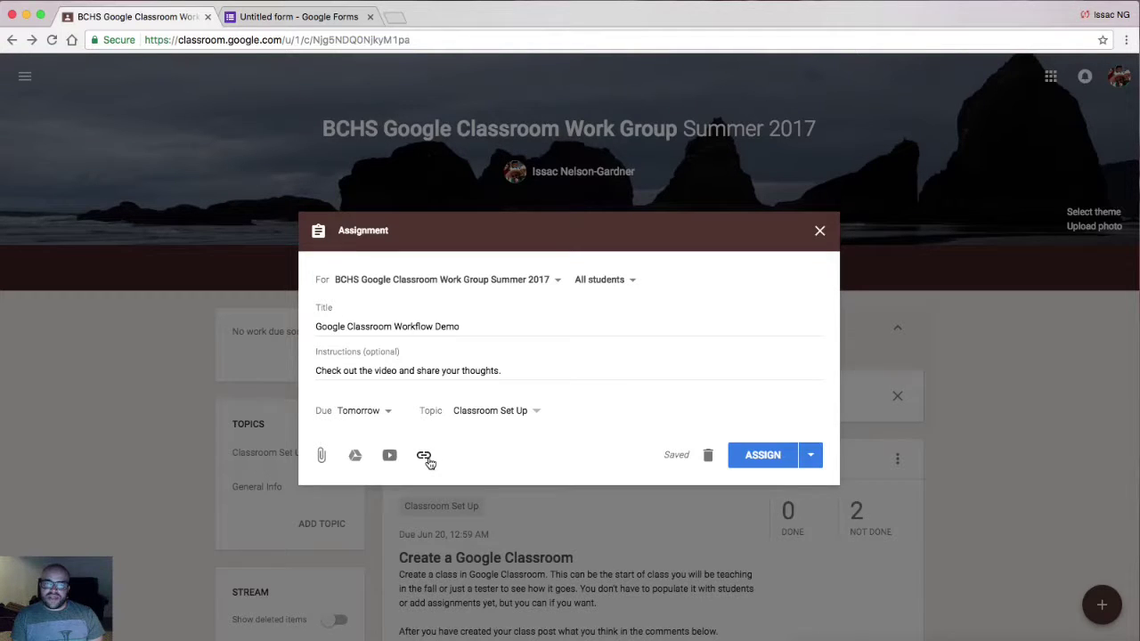
- Upload the file NG first 2016.pdf from the computer and attach it to the assignment
{"action": "left_click", "coordinate": [322, 457]}
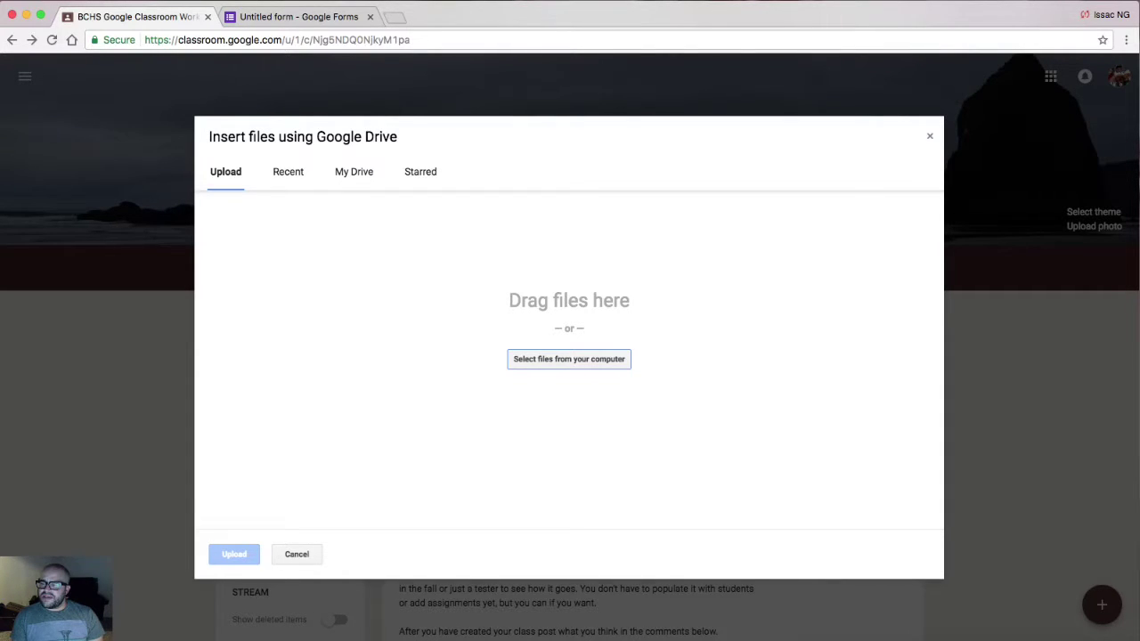
{"action": "left_click_drag", "start_coordinate": [733, 484], "coordinate": [672, 452]}
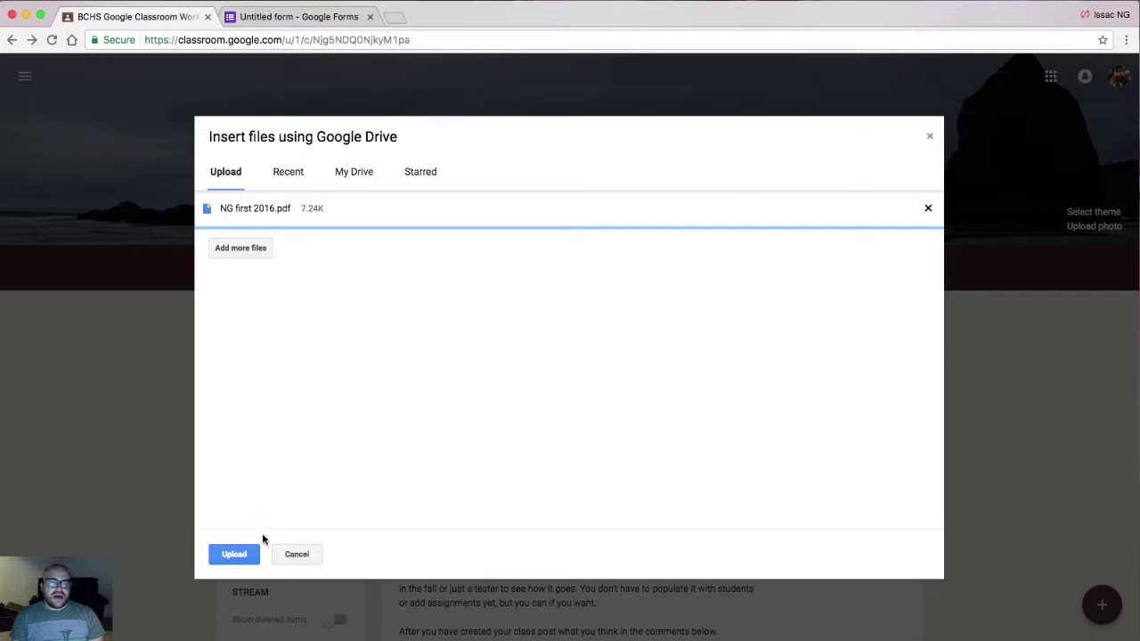
{"action": "left_click", "coordinate": [234, 555]}
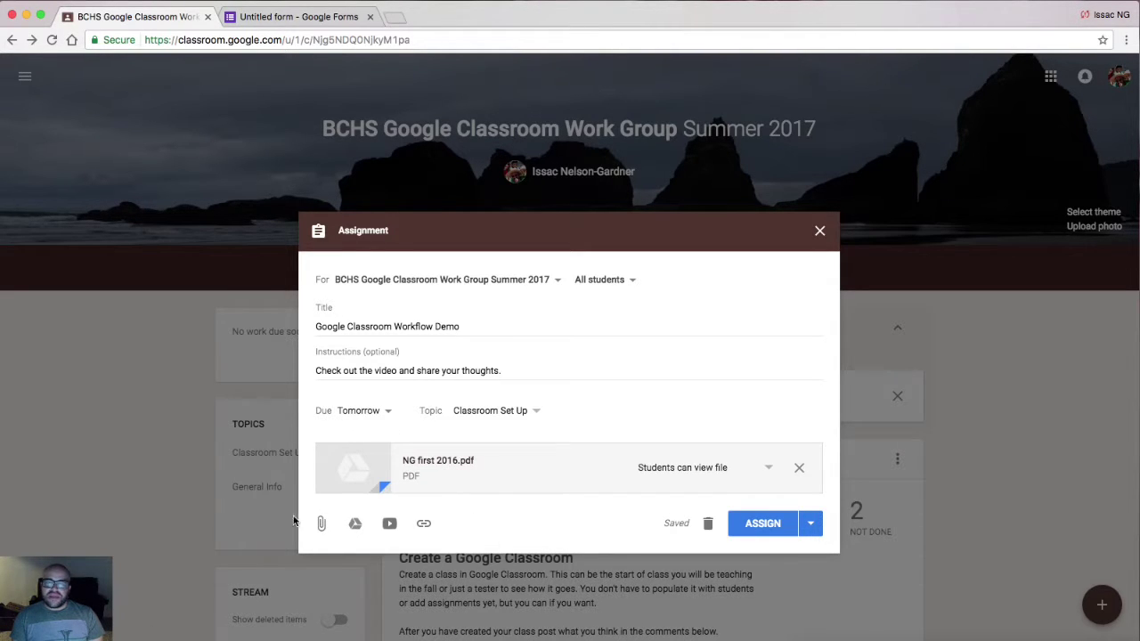
- Examine the recently used Google Drive files available for attaching to the assignment
{"action": "left_click", "coordinate": [354, 525]}
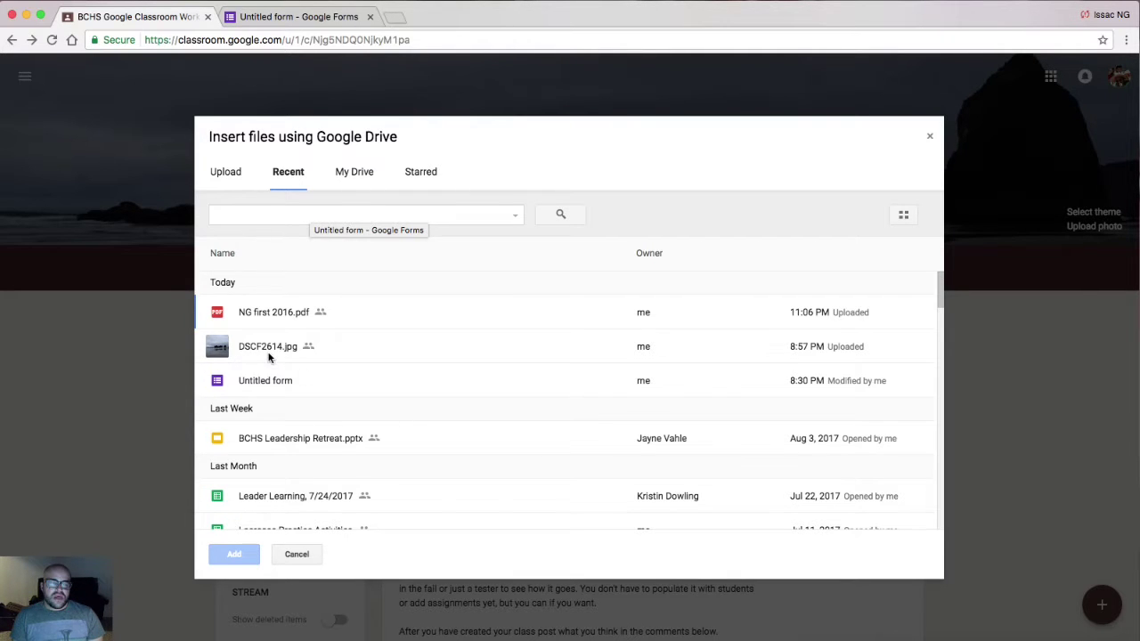
{"action": "scroll", "coordinate": [261, 442], "scroll_direction": "down", "scroll_amount": 10}
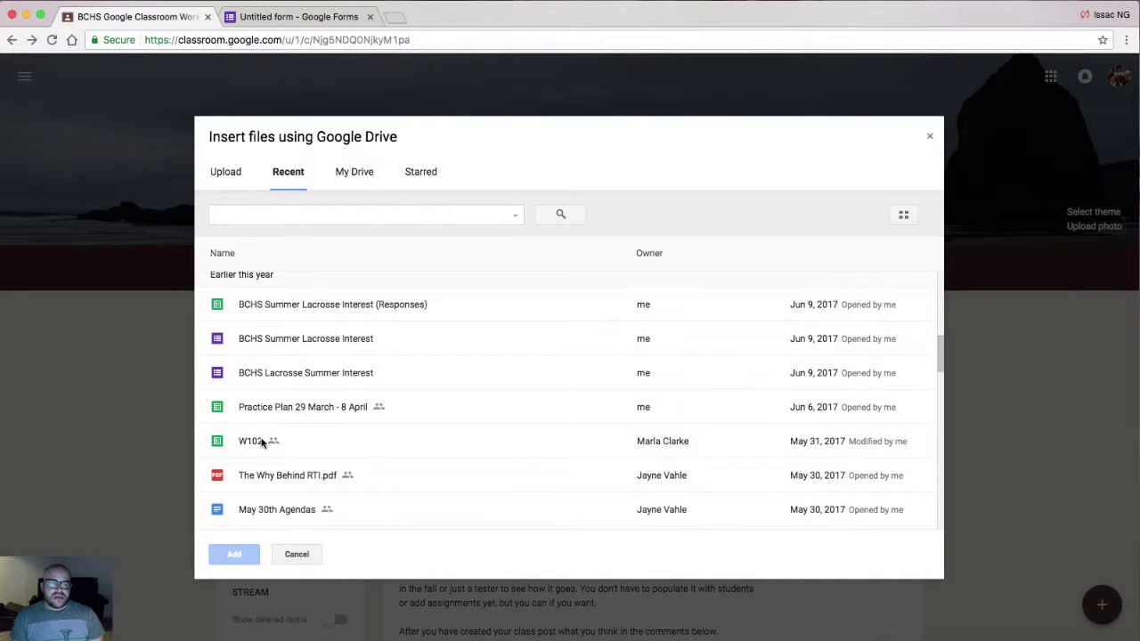
{"action": "scroll", "coordinate": [261, 443], "scroll_direction": "down", "scroll_amount": 5}
{"action": "scroll", "coordinate": [261, 443], "scroll_direction": "down", "scroll_amount": 4}
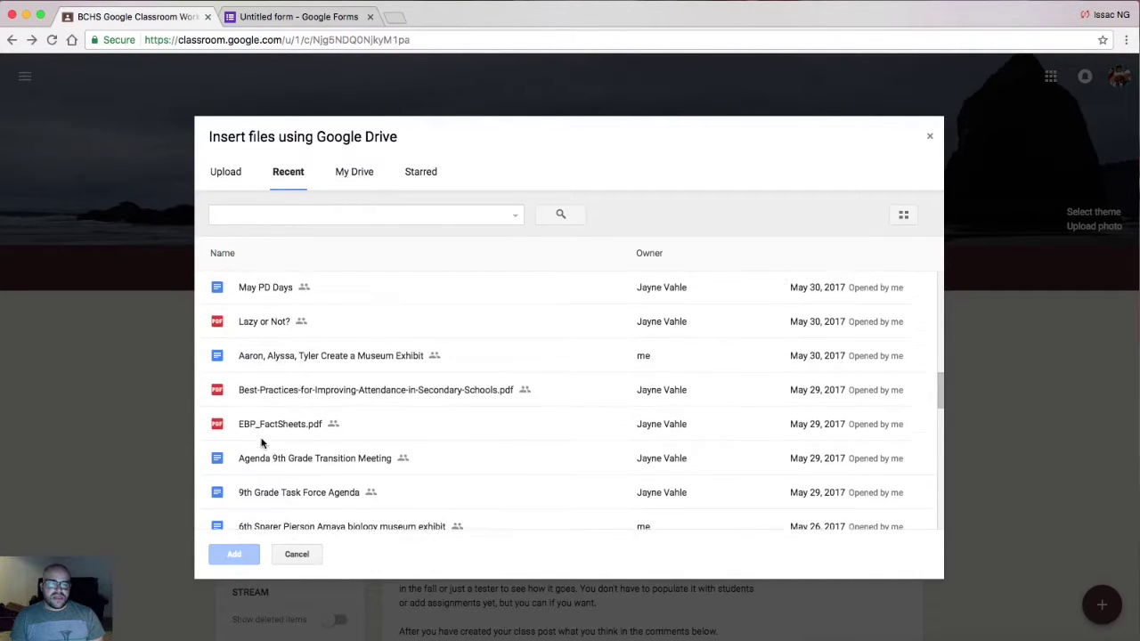
{"action": "scroll", "coordinate": [261, 443], "scroll_direction": "down", "scroll_amount": 1}
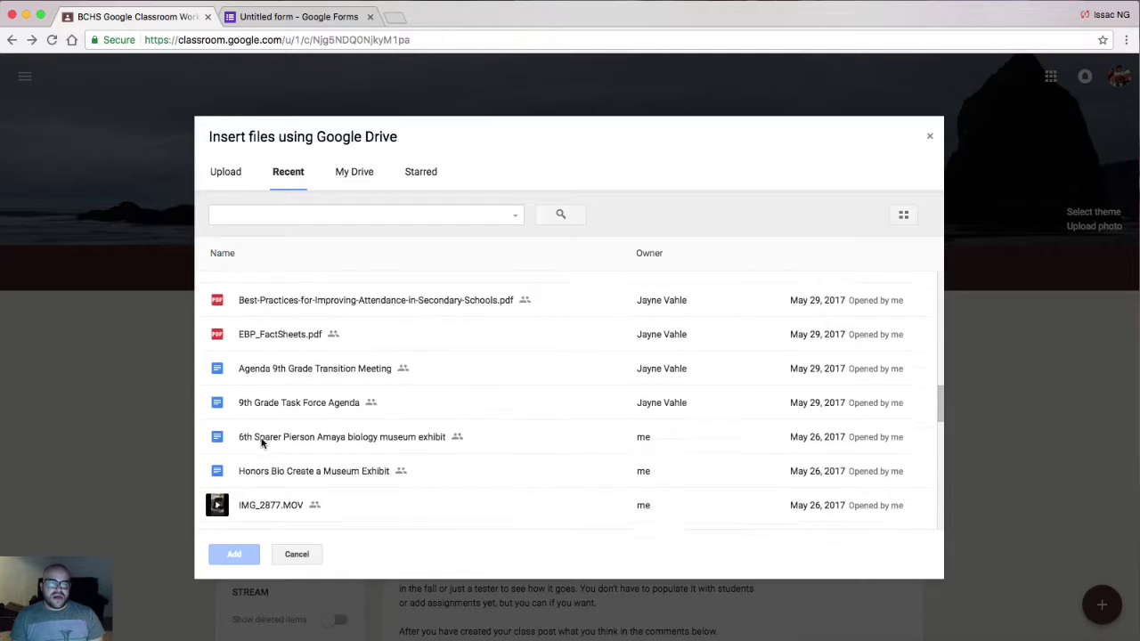
- Attach the Create a Museum Exhibit document from My Drive's BCHS Honors Biology > Human Impact on the Environment > Ecology Lessons and Field Notes folder
{"action": "left_click", "coordinate": [349, 175]}
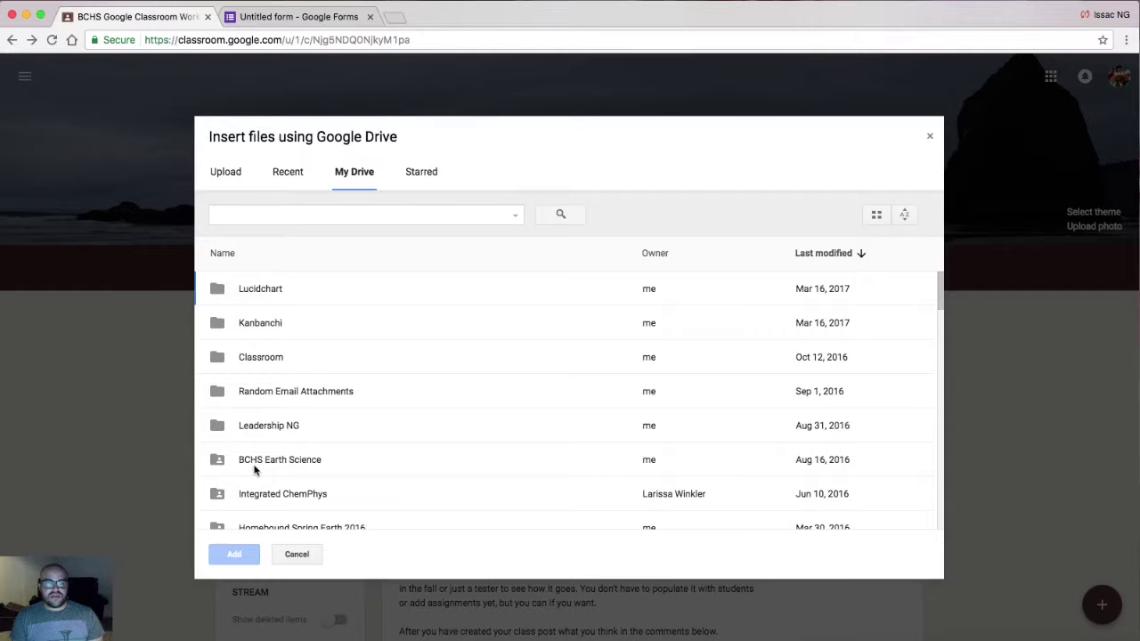
{"action": "scroll", "coordinate": [270, 459], "scroll_direction": "down", "scroll_amount": 2}
{"action": "scroll", "coordinate": [270, 460], "scroll_direction": "down", "scroll_amount": 5}
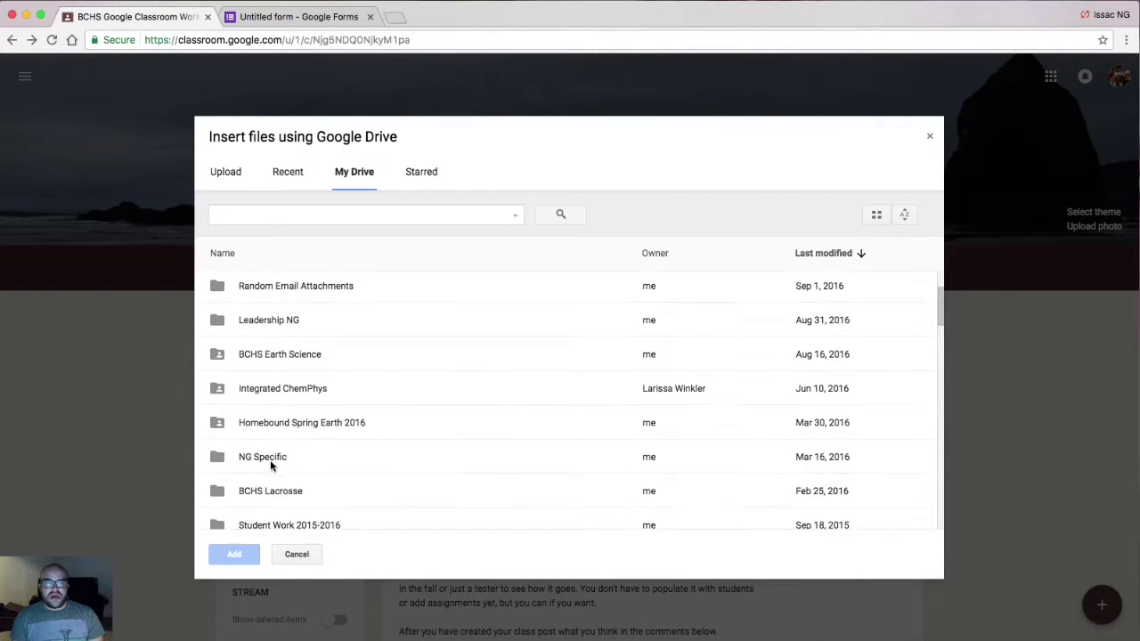
{"action": "scroll", "coordinate": [271, 464], "scroll_direction": "down", "scroll_amount": 1}
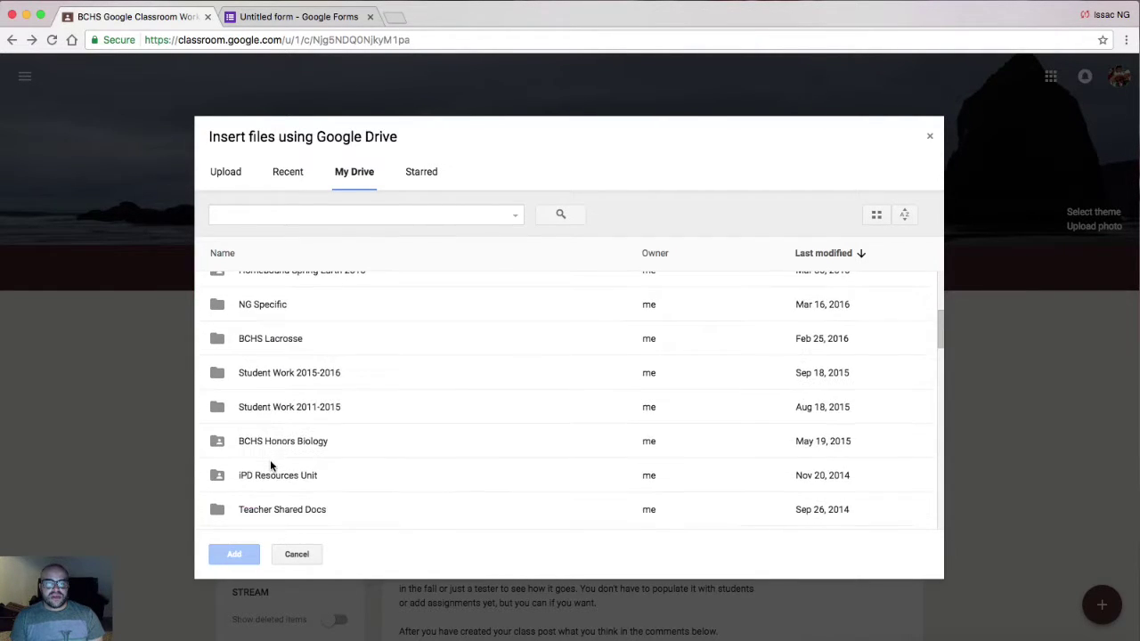
{"action": "double_click", "coordinate": [282, 441]}
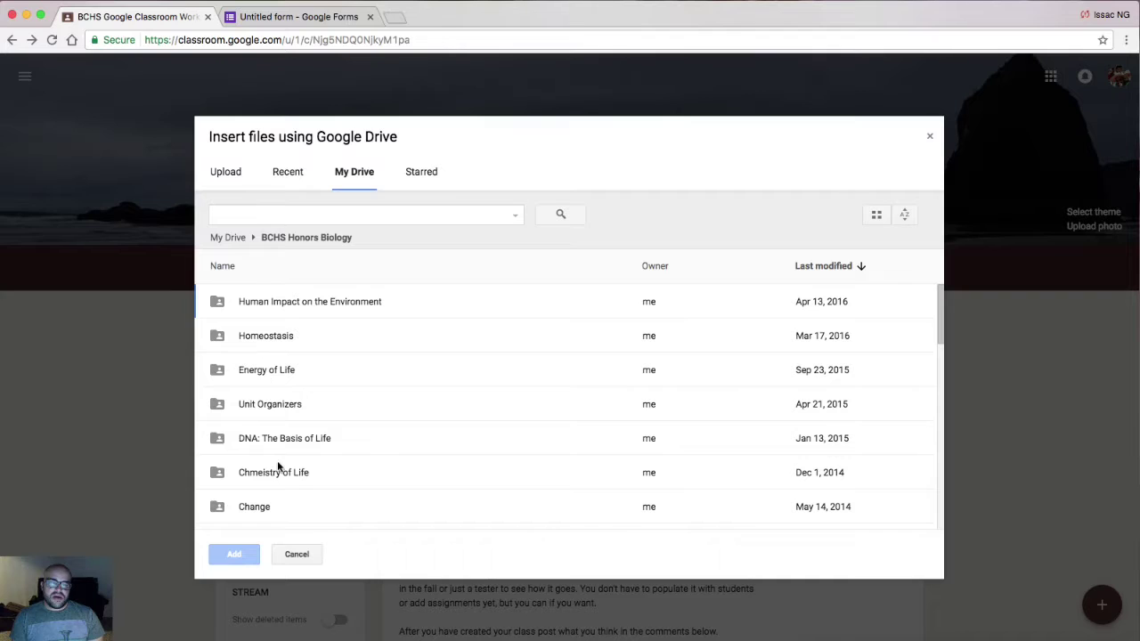
{"action": "double_click", "coordinate": [282, 301]}
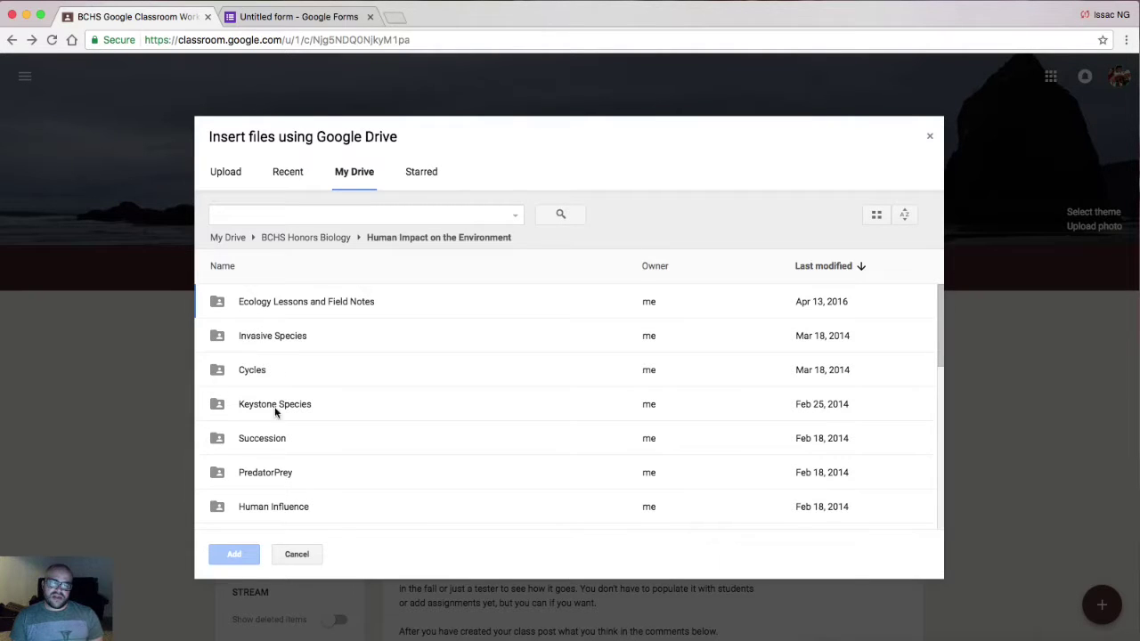
{"action": "double_click", "coordinate": [304, 303]}
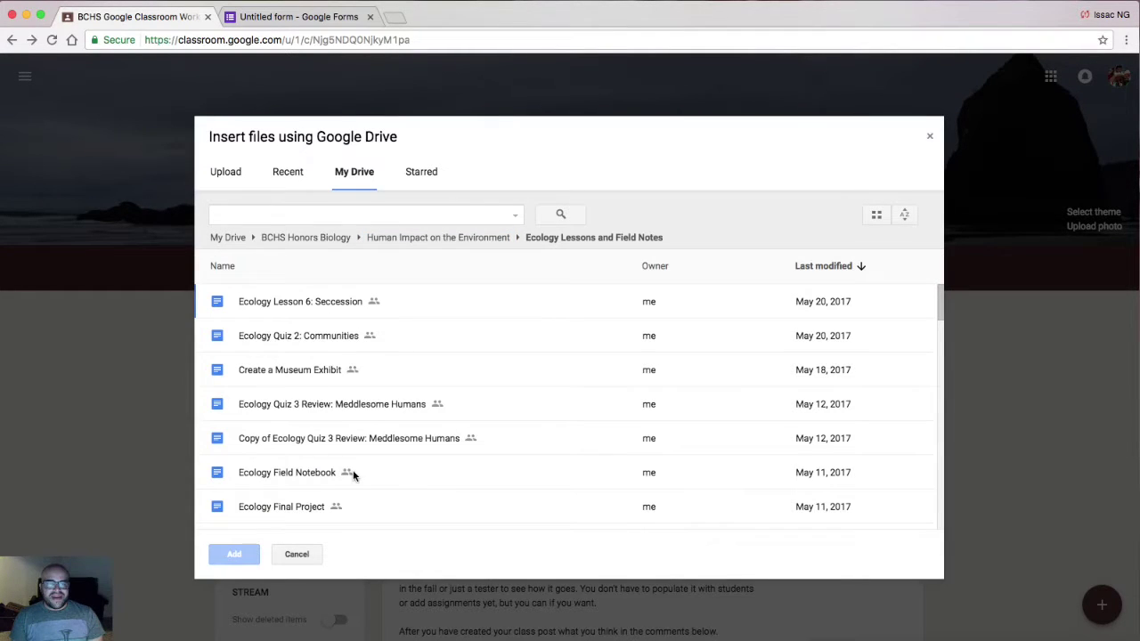
{"action": "double_click", "coordinate": [302, 372]}
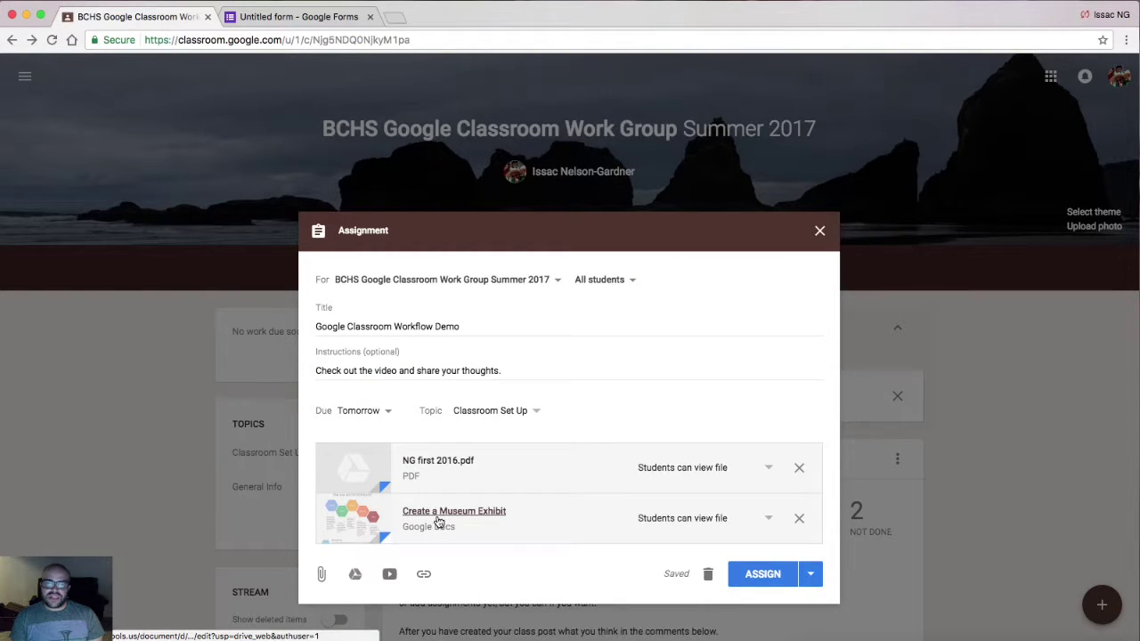
- Search YouTube for "its okay to be smart evolution" and attach the video "The 12 Days of Evolution - Complete Series!" to the assignment
{"action": "left_click", "coordinate": [390, 576]}
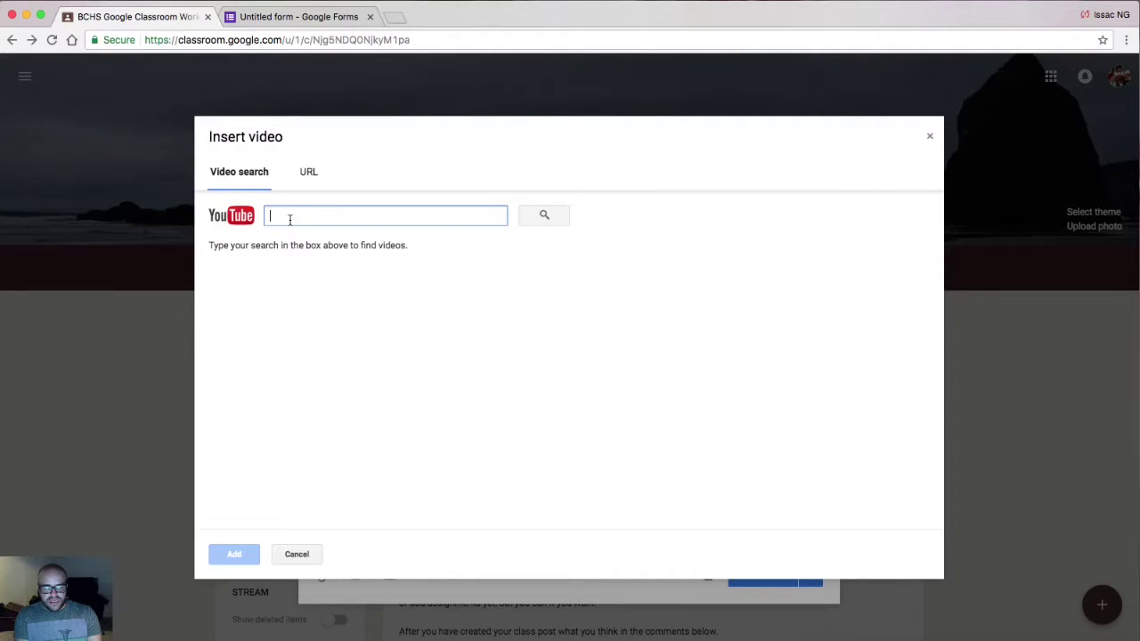
{"action": "type", "text": "its"}
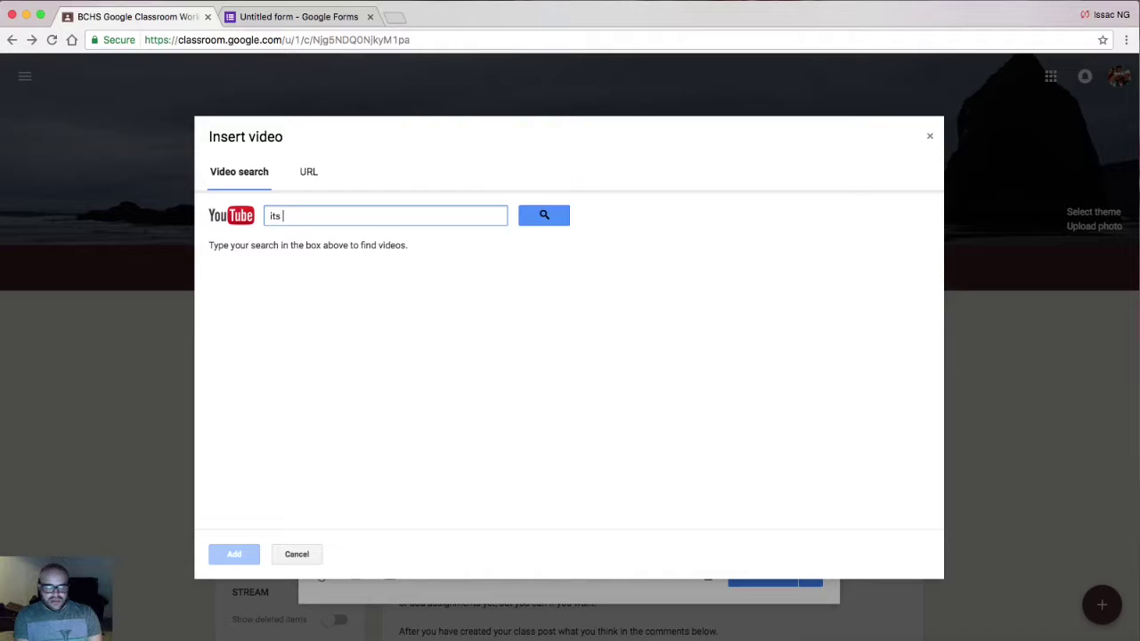
{"action": "type", "text": " okay to be smart evolution"}
{"action": "key", "text": "Return"}
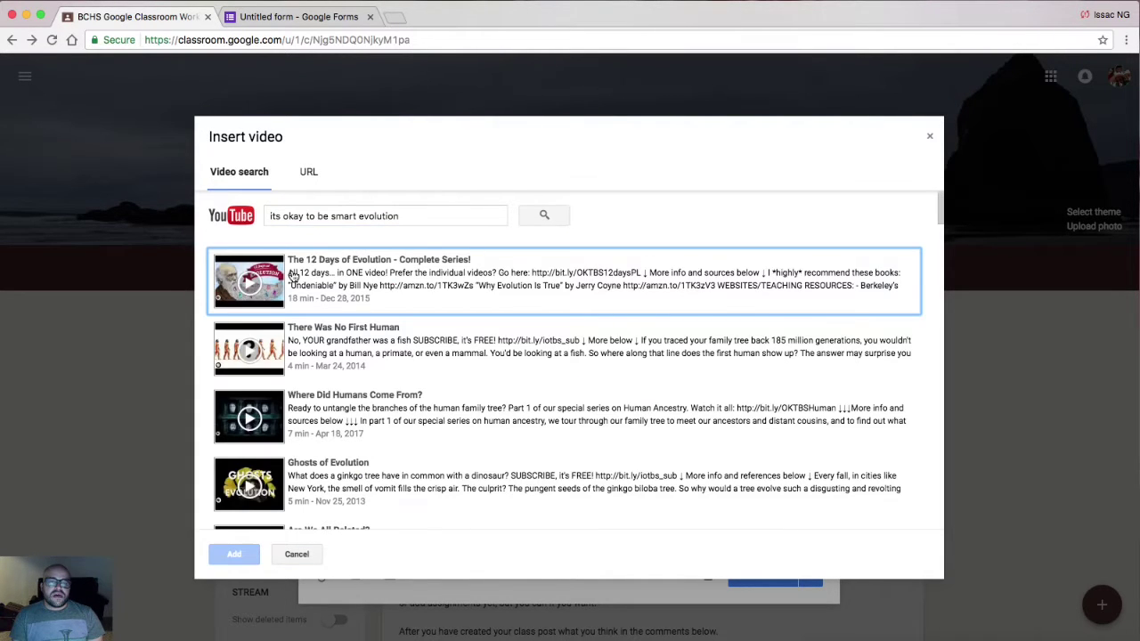
{"action": "left_click", "coordinate": [391, 276]}
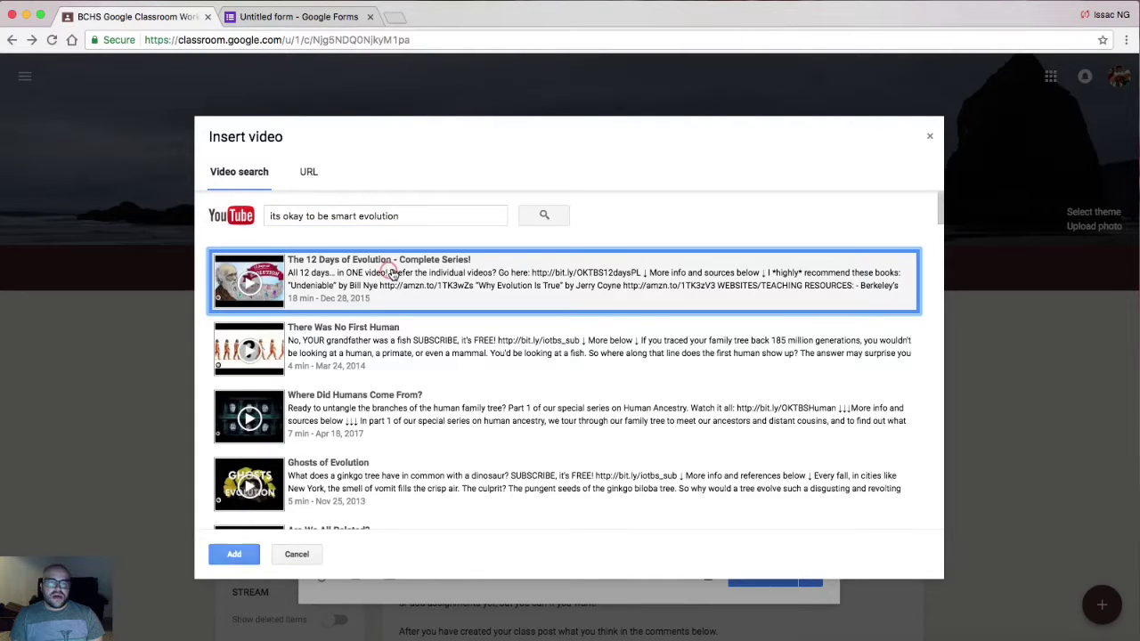
{"action": "left_click", "coordinate": [234, 554]}
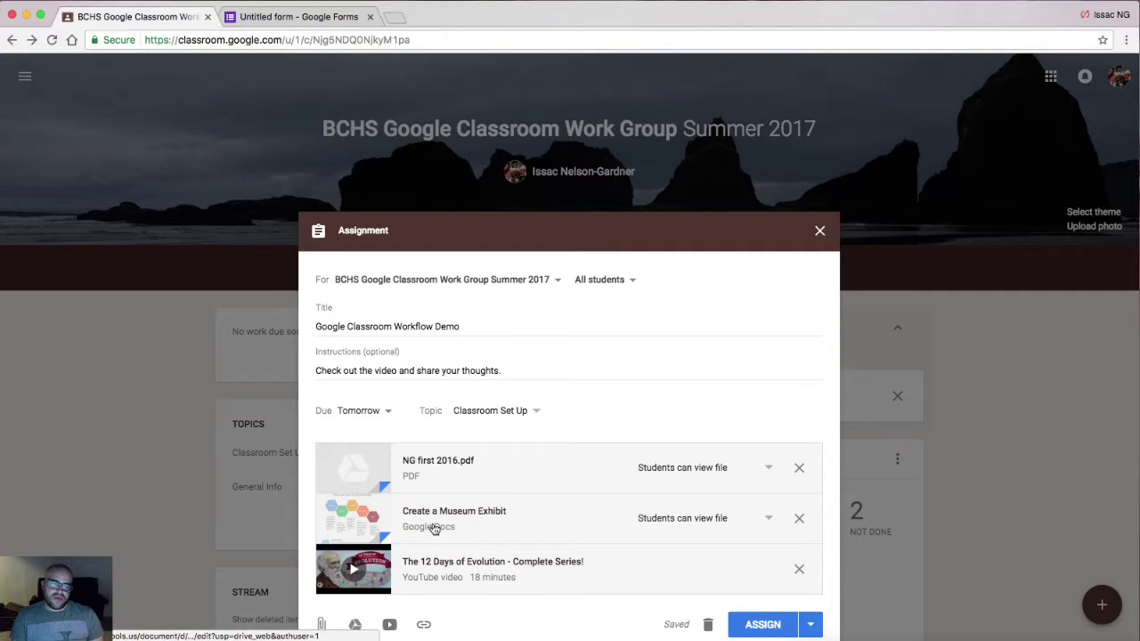
- Begin adding a link to the assignment, search the web for "bchs home" in a new browser tab and open the Bear Creek High School site
{"action": "scroll", "coordinate": [410, 517], "scroll_direction": "down", "scroll_amount": 2}
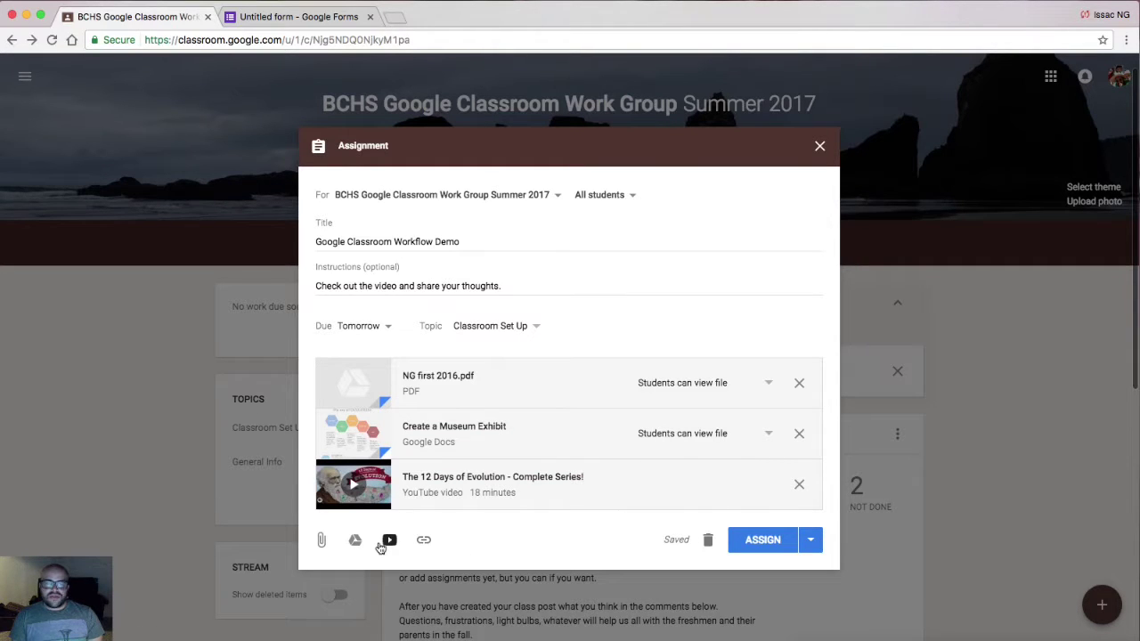
{"action": "left_click", "coordinate": [423, 540]}
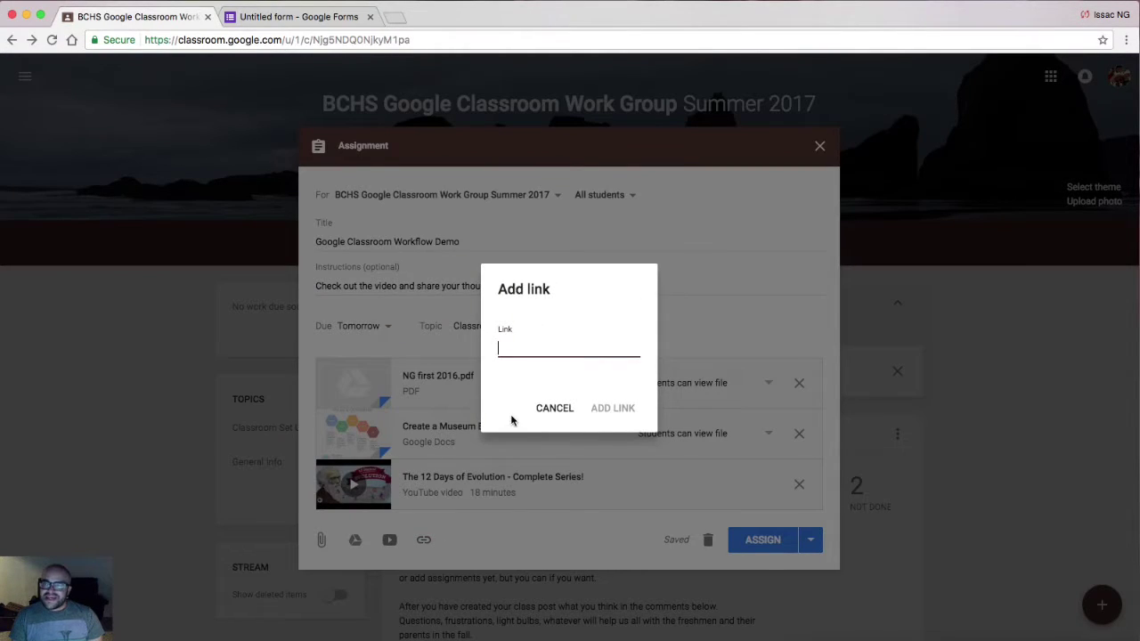
{"action": "left_click", "coordinate": [397, 17]}
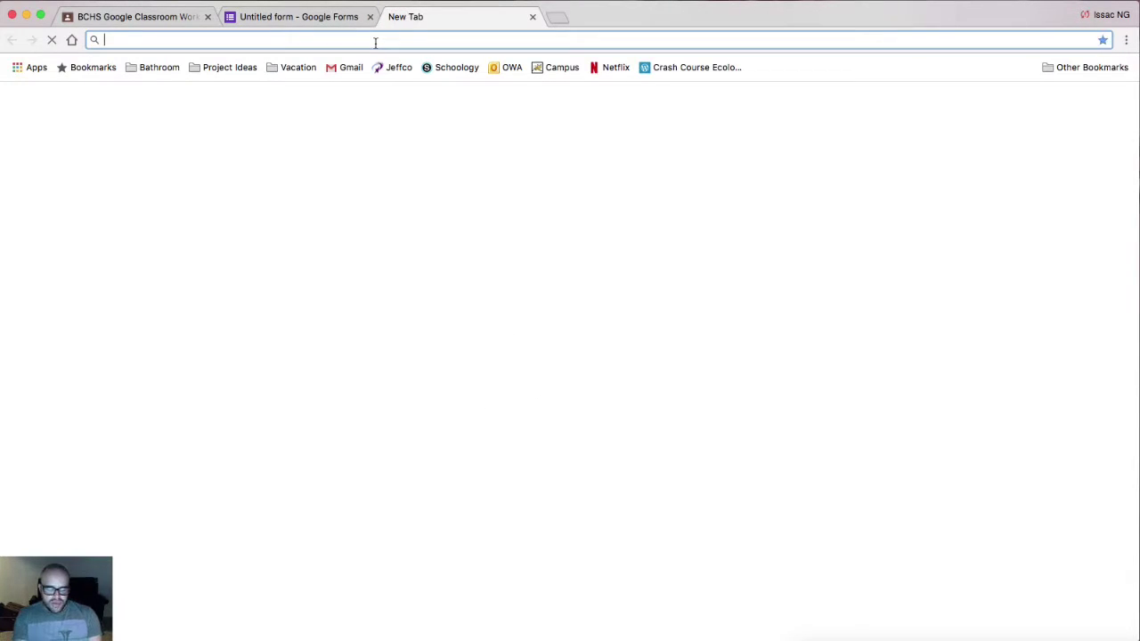
{"action": "type", "text": "bchs"}
{"action": "key", "text": "Down"}
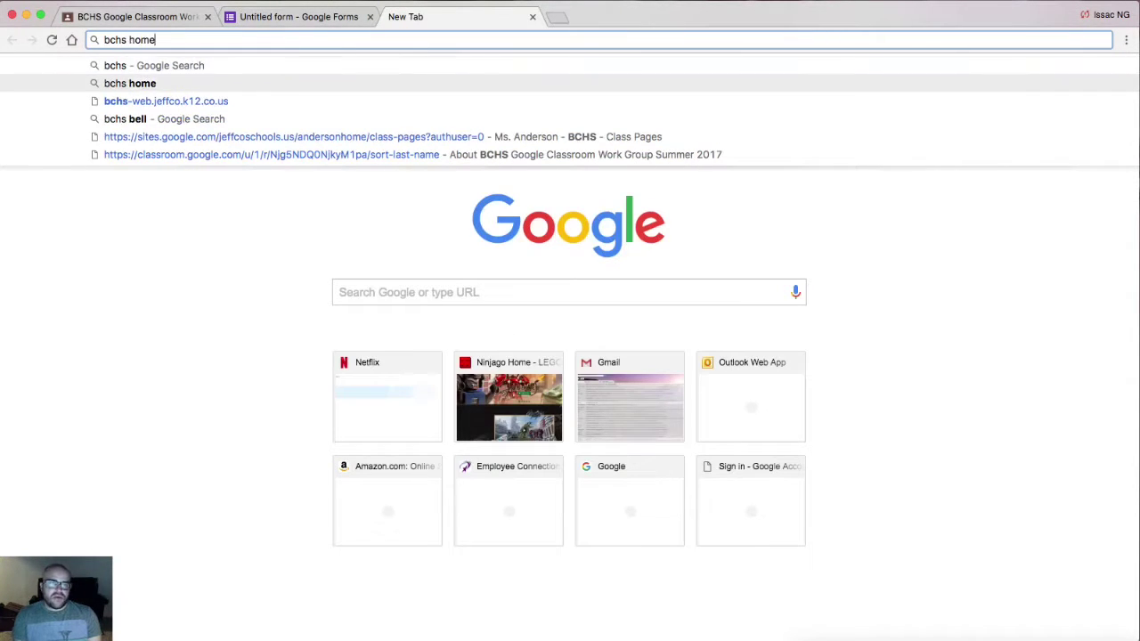
{"action": "key", "text": "Return"}
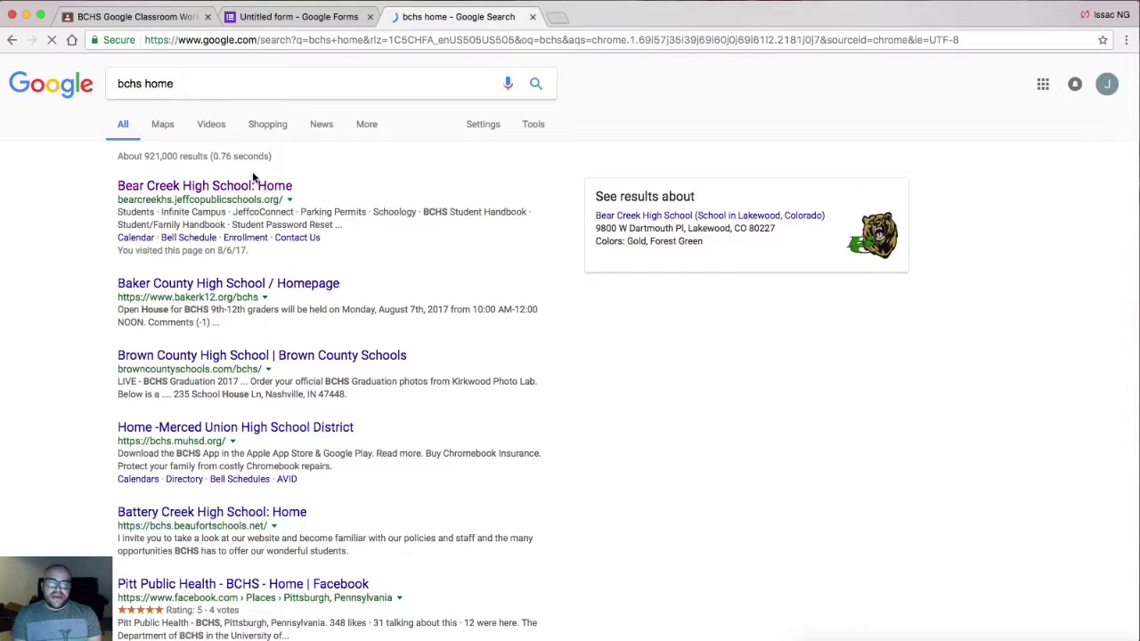
{"action": "left_click", "coordinate": [240, 187]}
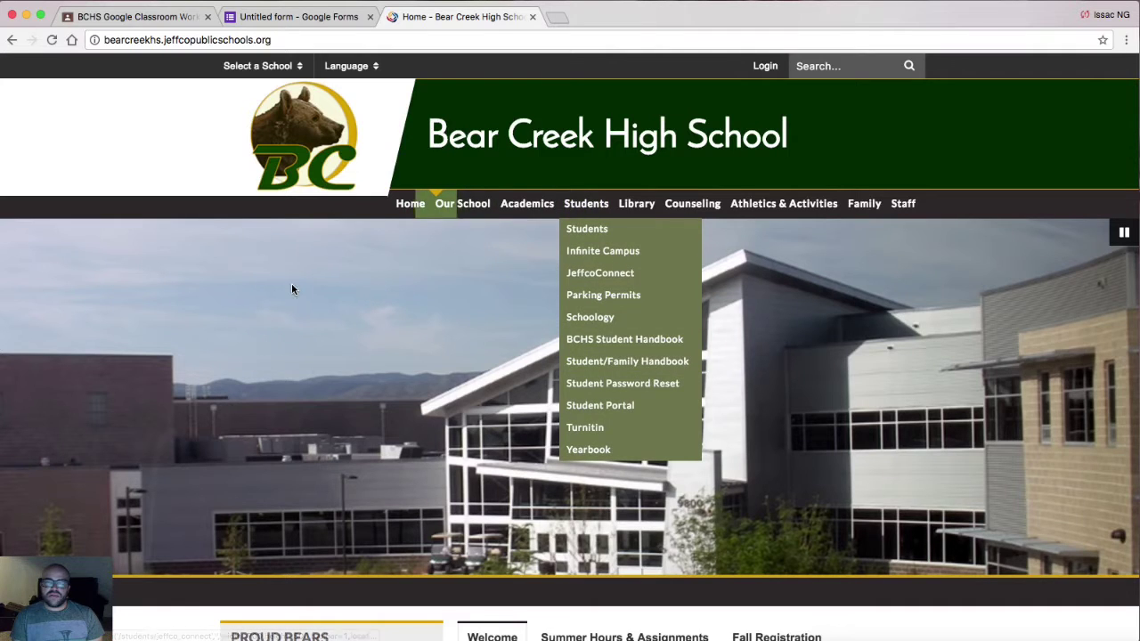
- Copy the Bear Creek High School site's address, bearcreekhs.jeffcopublicschools.org, and attach it to the assignment as a link
{"action": "left_click", "coordinate": [210, 41]}
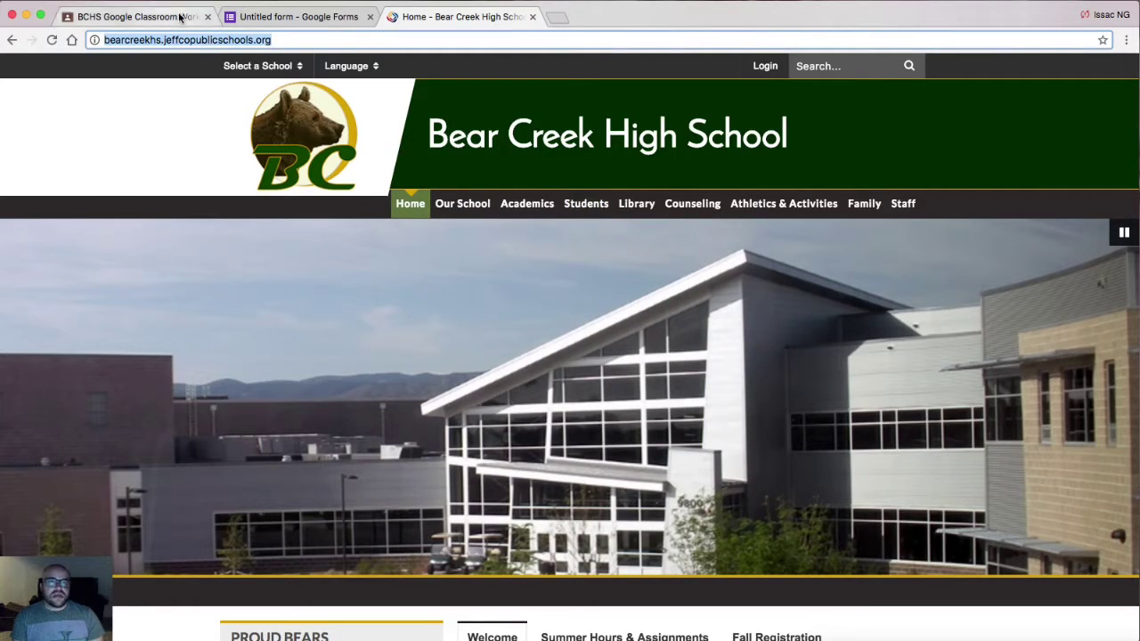
{"action": "left_click", "coordinate": [178, 16]}
{"action": "key", "text": "super+v"}
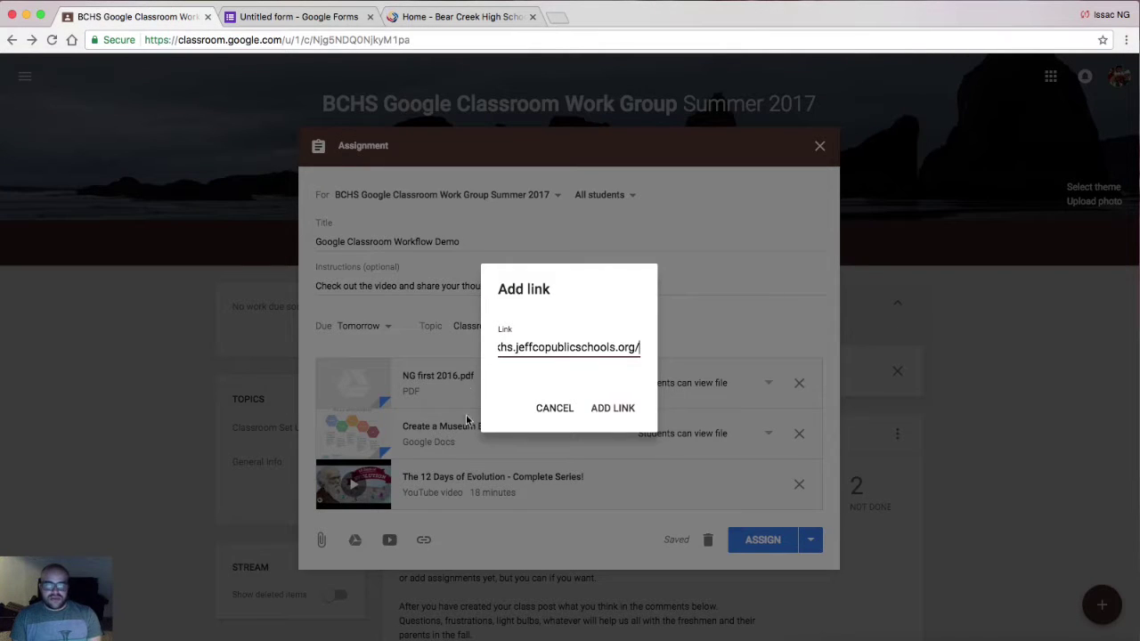
{"action": "left_click", "coordinate": [612, 408]}
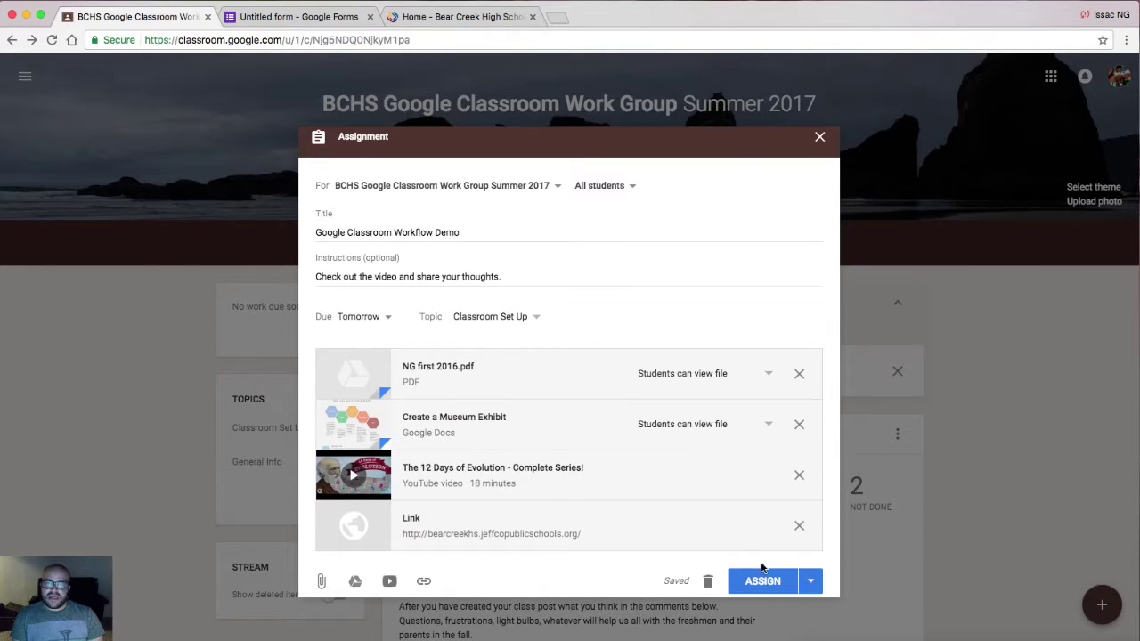
- Schedule the assignment to post on Aug 7, 2017 at 7:00 AM instead of assigning it immediately
{"action": "scroll", "coordinate": [766, 574], "scroll_direction": "down", "scroll_amount": 1}
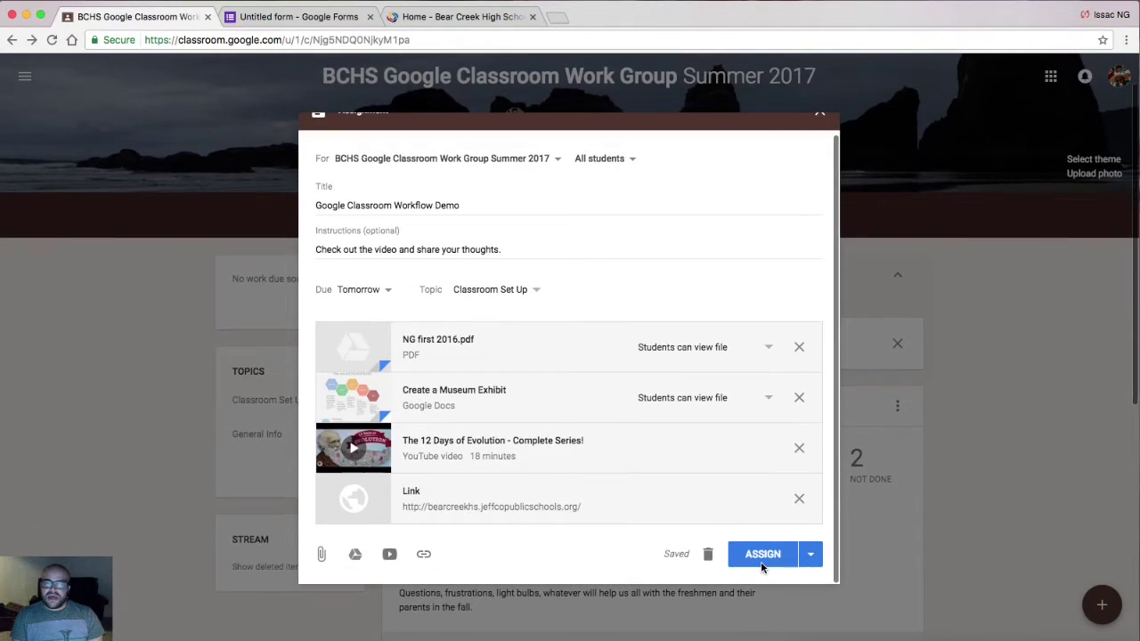
{"action": "left_click", "coordinate": [809, 559]}
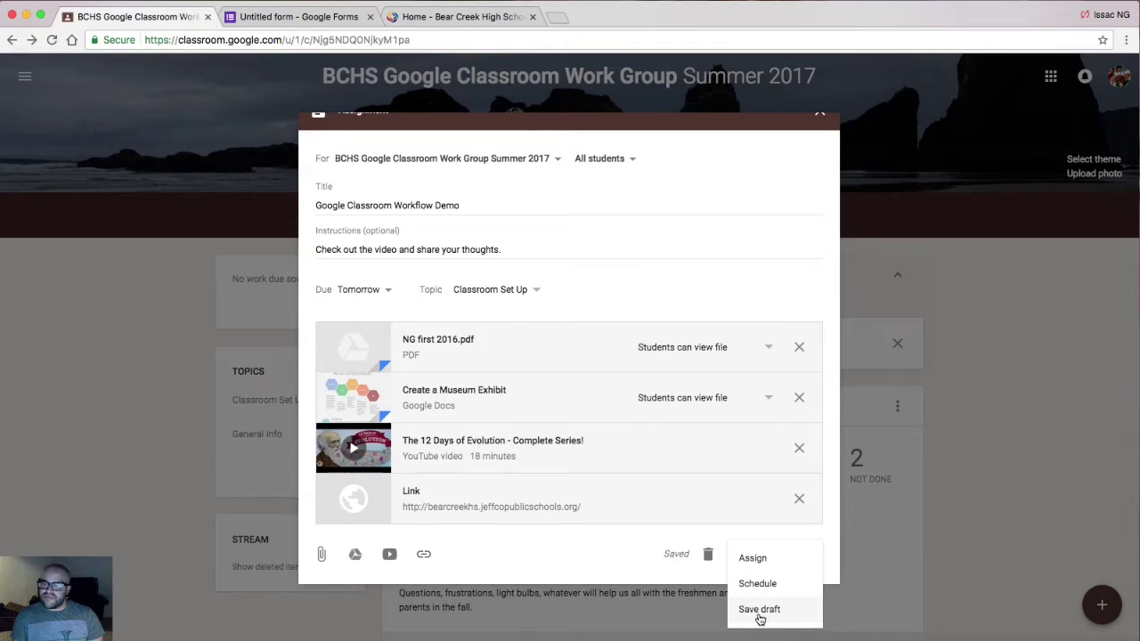
{"action": "left_click", "coordinate": [773, 584]}
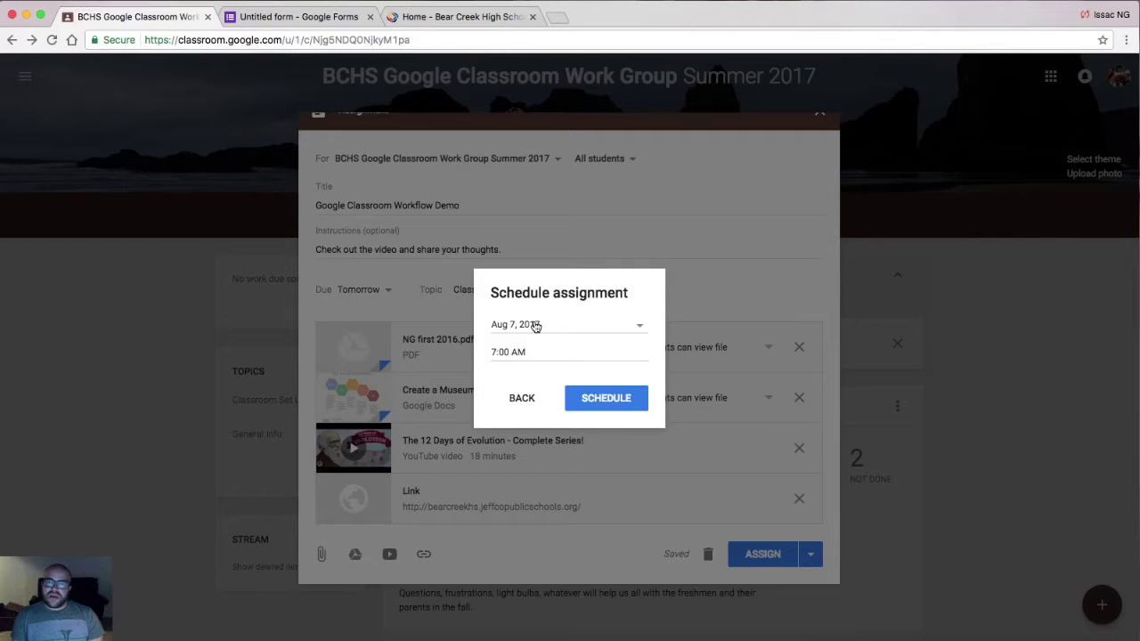
{"action": "left_click", "coordinate": [587, 401]}
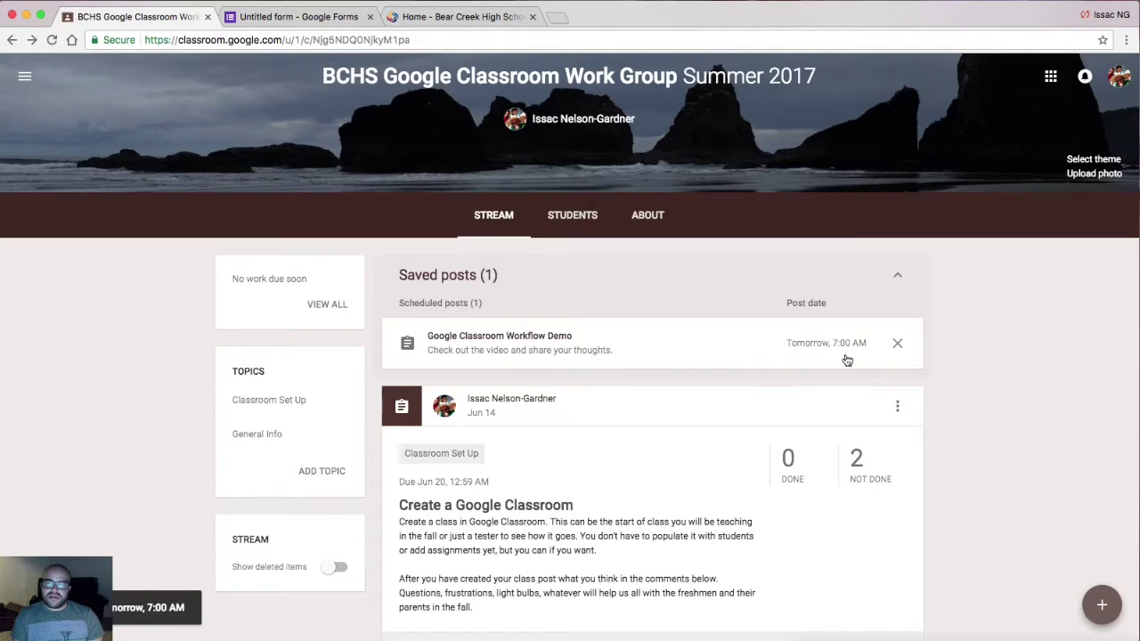
{"action": "scroll", "coordinate": [592, 376], "scroll_direction": "down", "scroll_amount": 2}
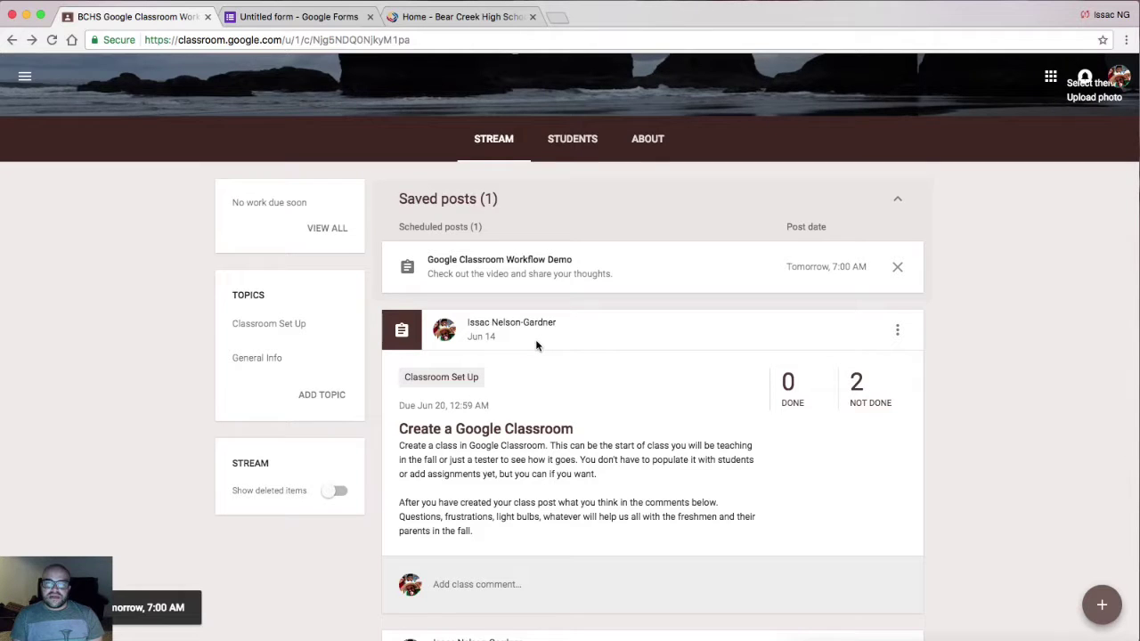
{"action": "scroll", "coordinate": [536, 346], "scroll_direction": "down", "scroll_amount": 5}
{"action": "scroll", "coordinate": [536, 348], "scroll_direction": "up", "scroll_amount": 6}
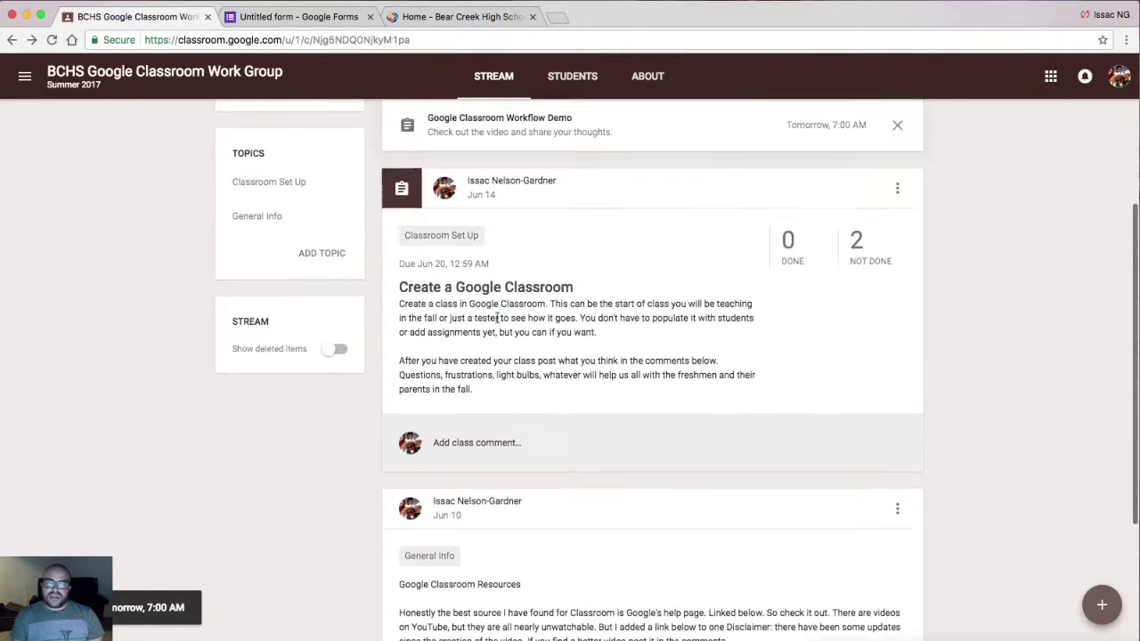